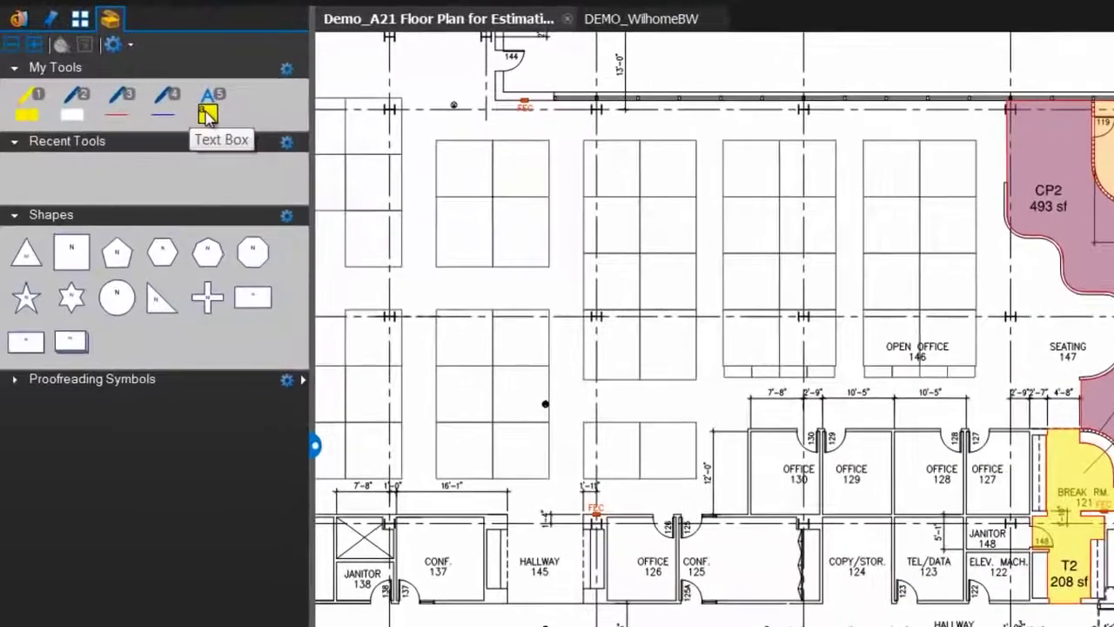
# - Draw a yellow text box on the plan, toggle the saved custom text box, and export the custom tool set
pyautogui.click(130, 140)
pyautogui.moveTo(525, 180); pyautogui.dragTo(672, 288)
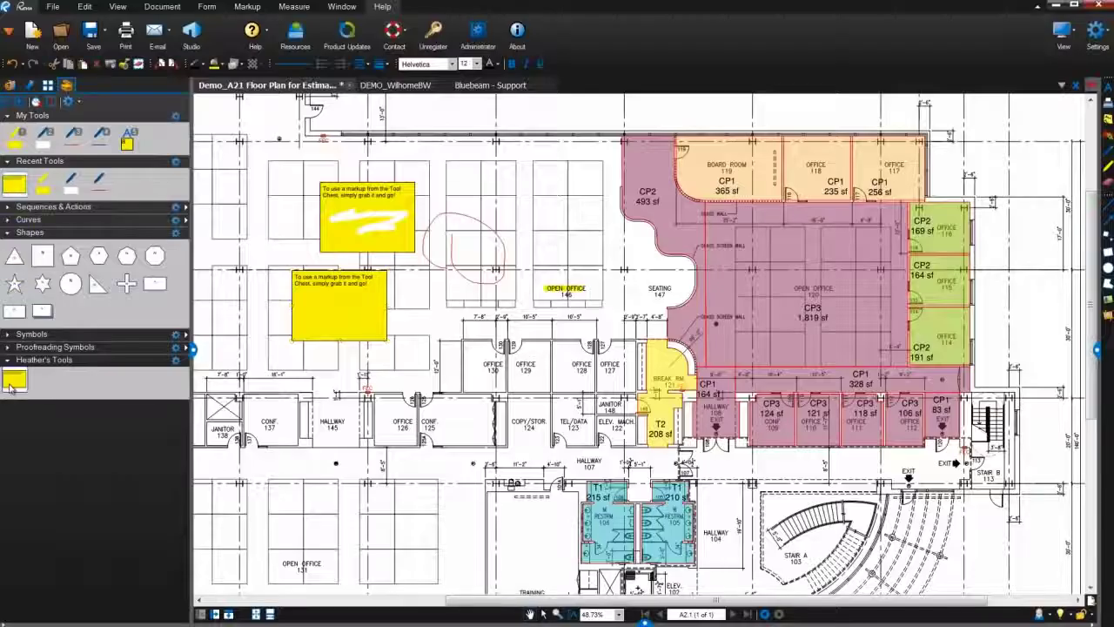
pyautogui.click(14, 384)
pyautogui.click(10, 389)
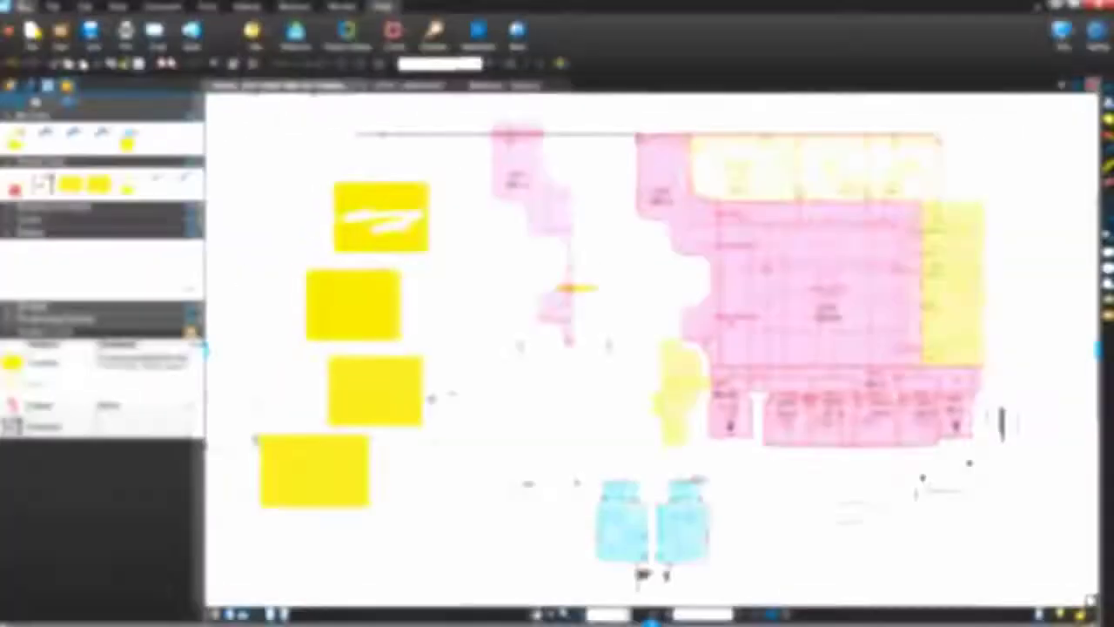
pyautogui.click(190, 334)
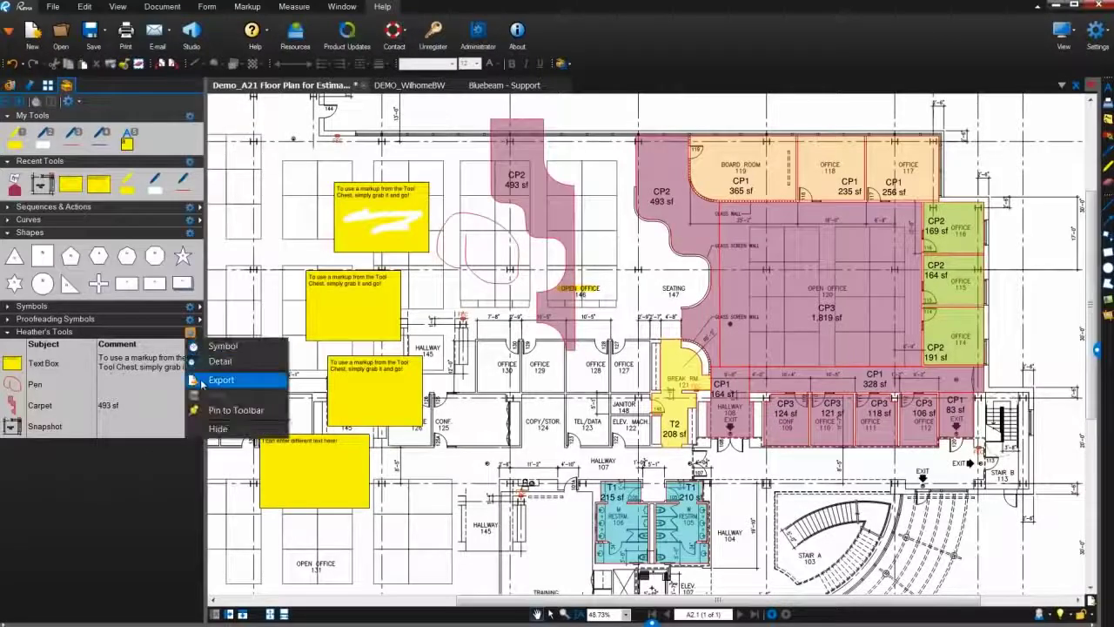
pyautogui.click(223, 383)
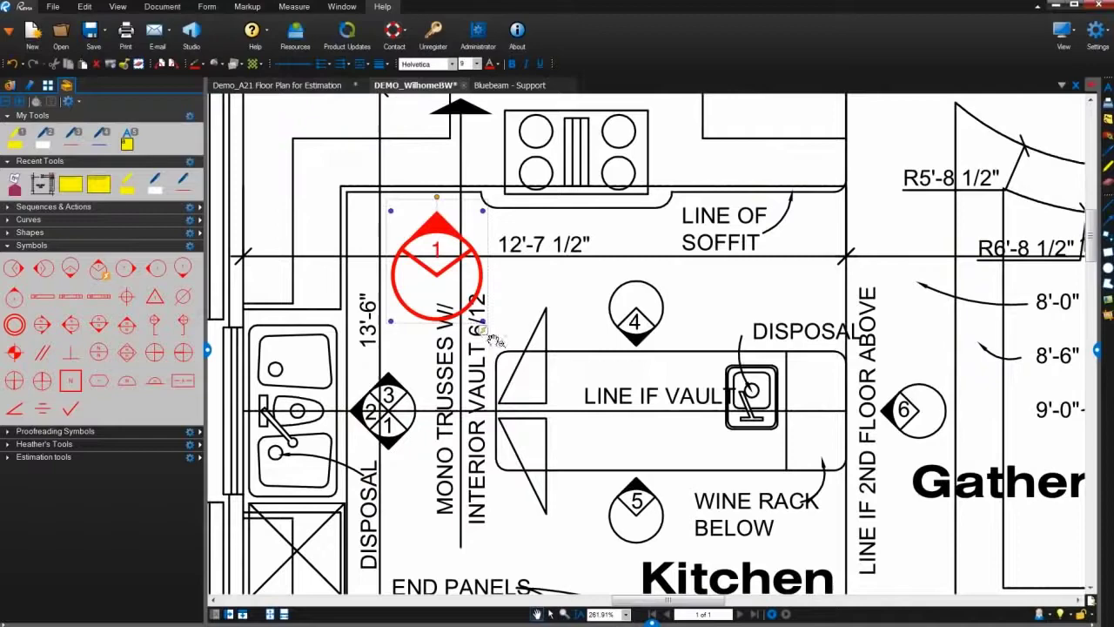
# - Follow the symbol's link to elevation detail 1 and stack numbered boxes 1, 2 and 3 beside it
pyautogui.click(487, 333)
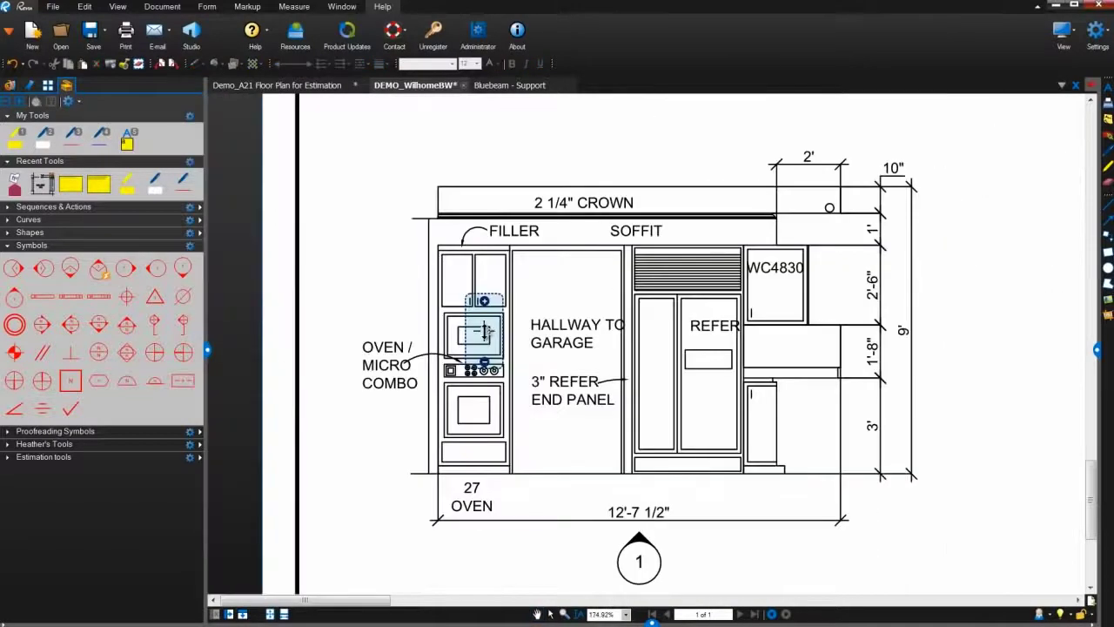
pyautogui.scroll(-5, 485, 332)
pyautogui.click(725, 238)
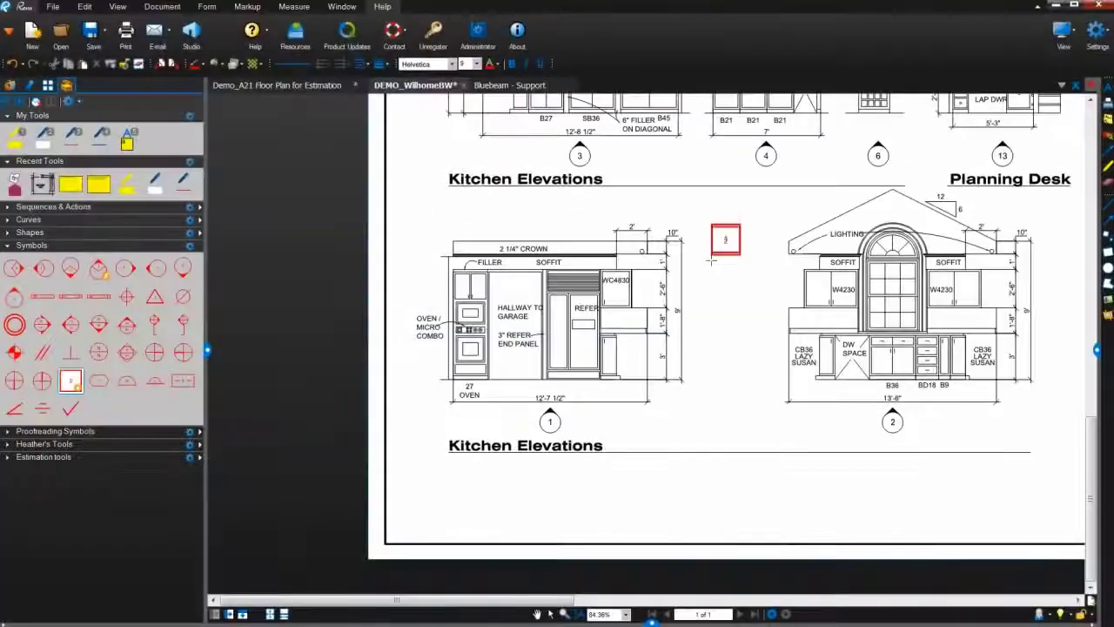
pyautogui.click(725, 276)
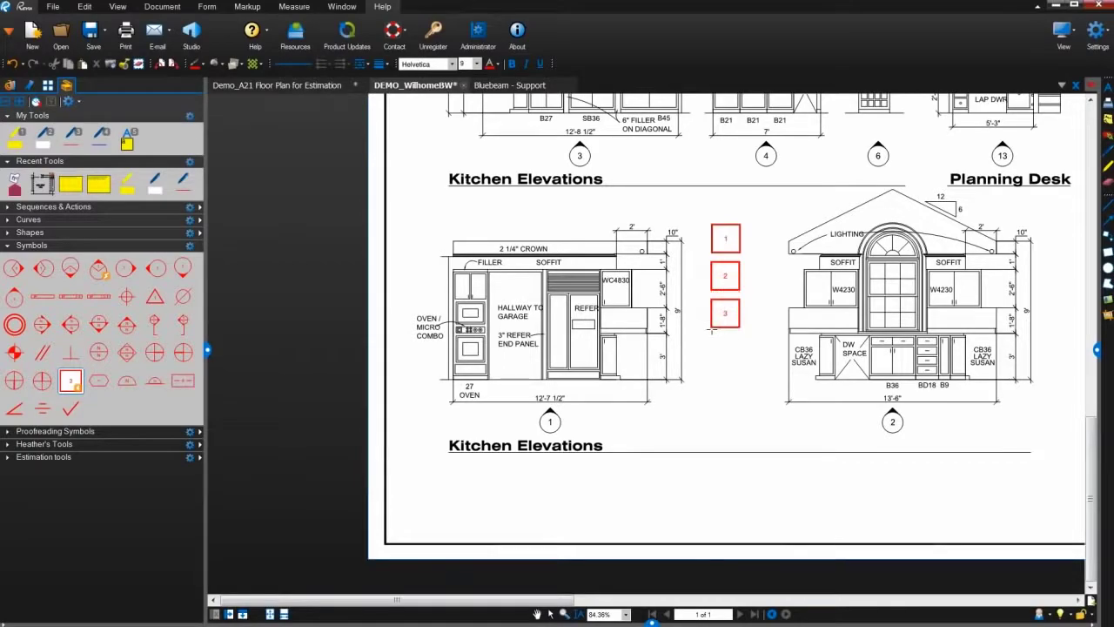
pyautogui.click(725, 314)
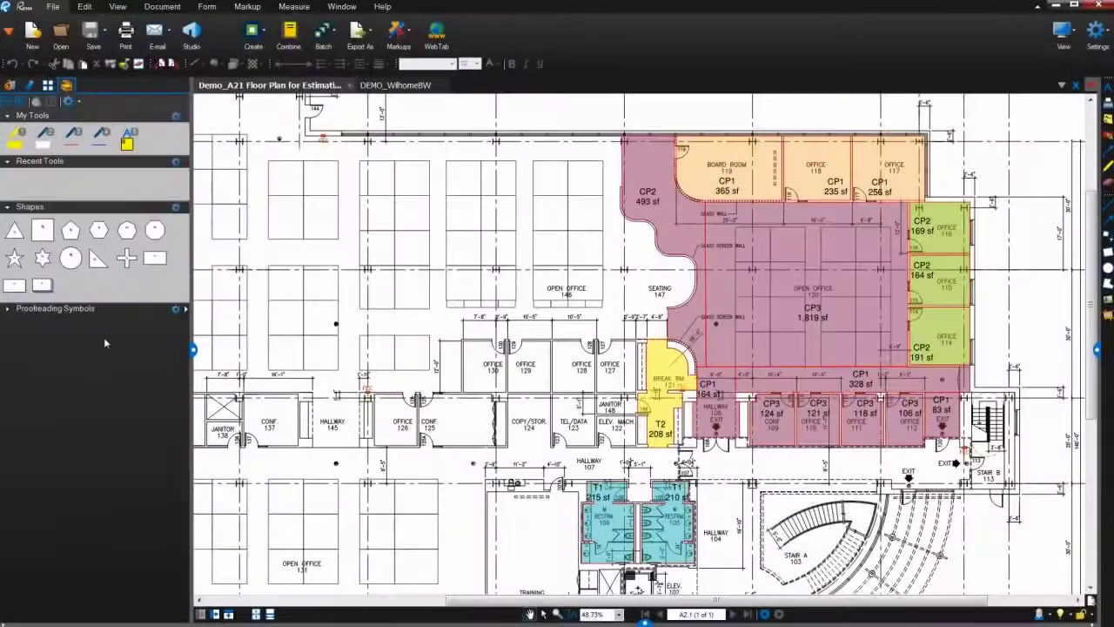
# - Show the Tool Chest panel from the side panel list
pyautogui.click(119, 8)
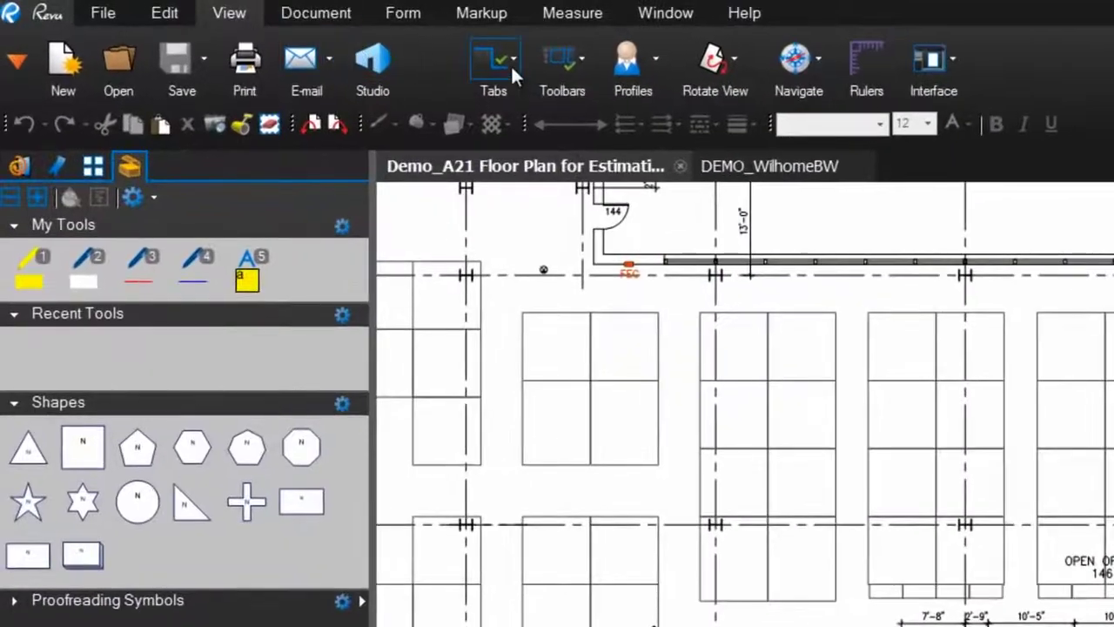
pyautogui.click(511, 63)
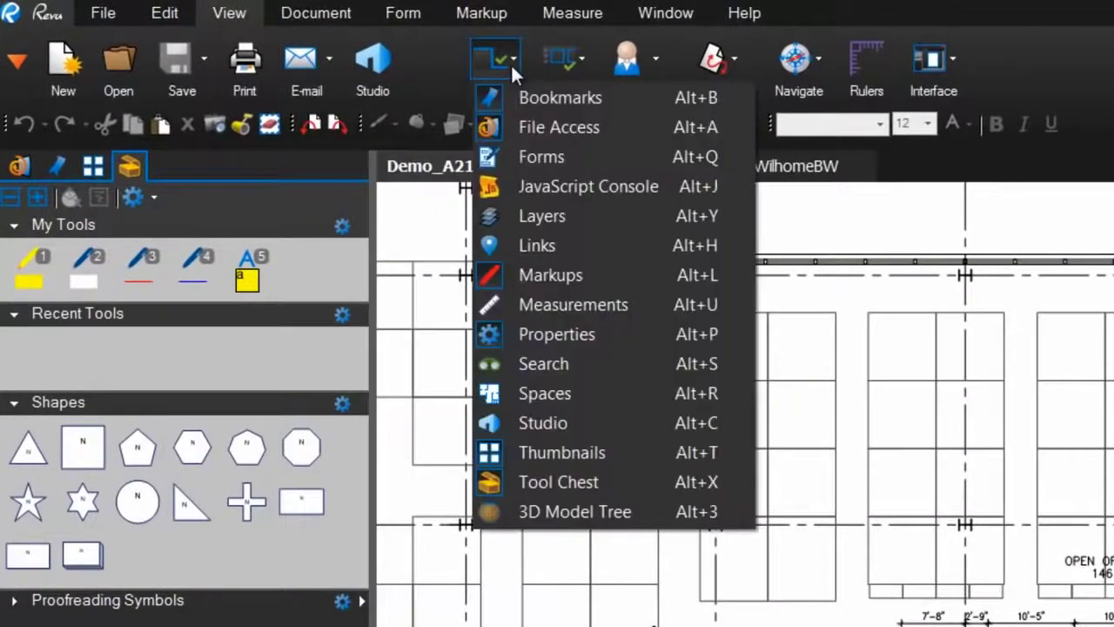
pyautogui.click(579, 478)
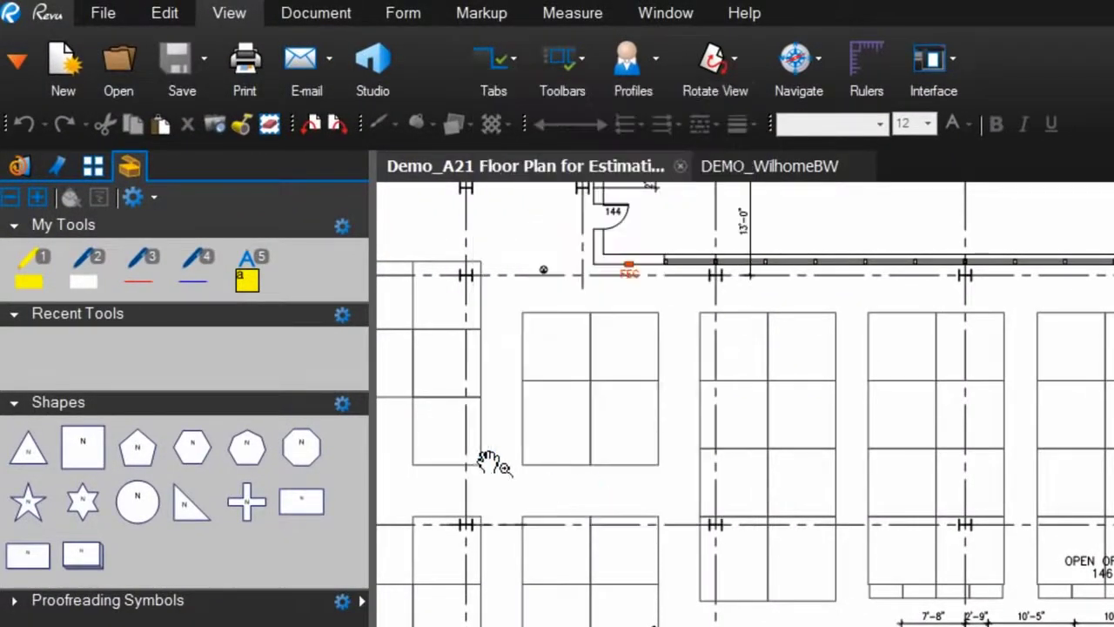
pyautogui.click(17, 61)
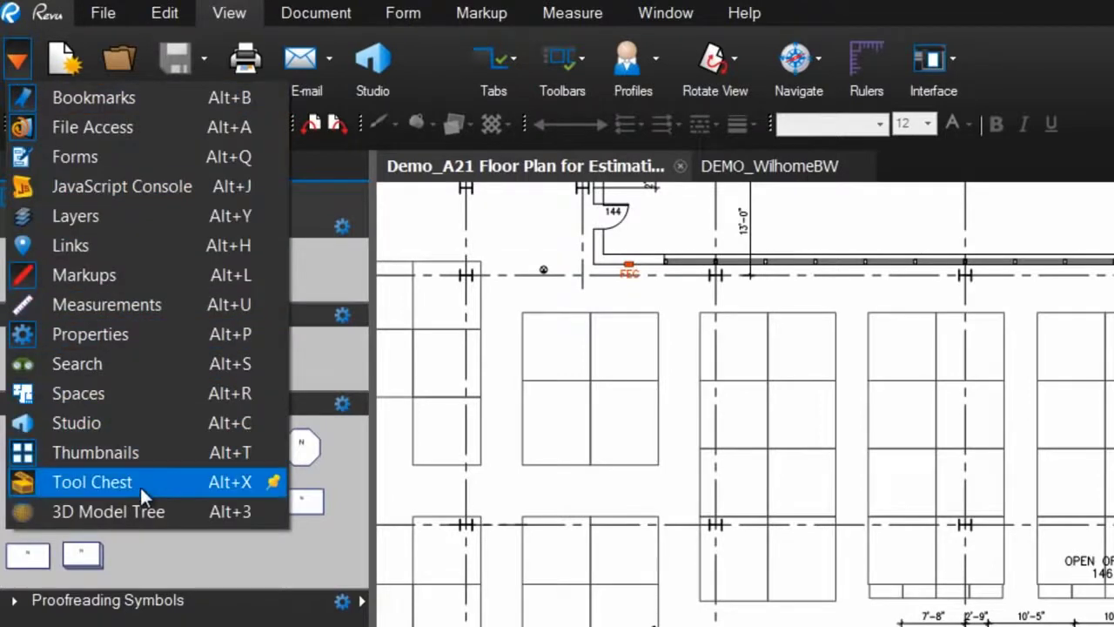
pyautogui.click(139, 485)
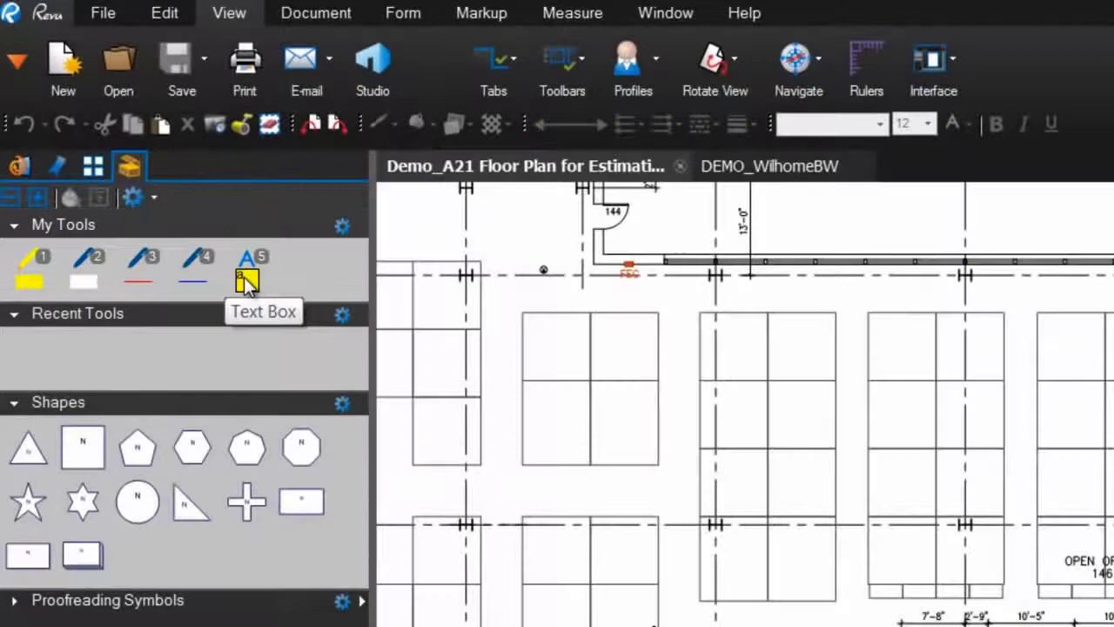
# - Add a yellow text box above the cubicles reading 'To use a markup from the Tool Chest. simply grab it and go!'
pyautogui.click(248, 281)
pyautogui.moveTo(623, 354)
pyautogui.mouseDown()
pyautogui.moveTo(659, 447)
pyautogui.moveTo(807, 490)
pyautogui.mouseUp()
pyautogui.write('To use a markup from the Tool Chest, simply grab it and')
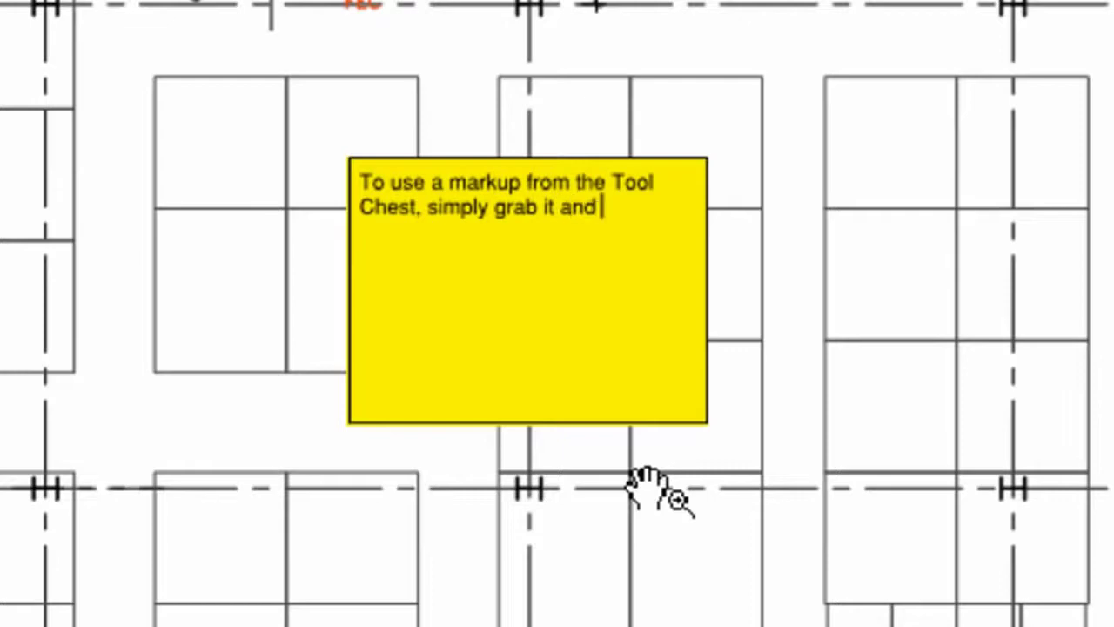
pyautogui.write('go!')
pyautogui.press('Escape')
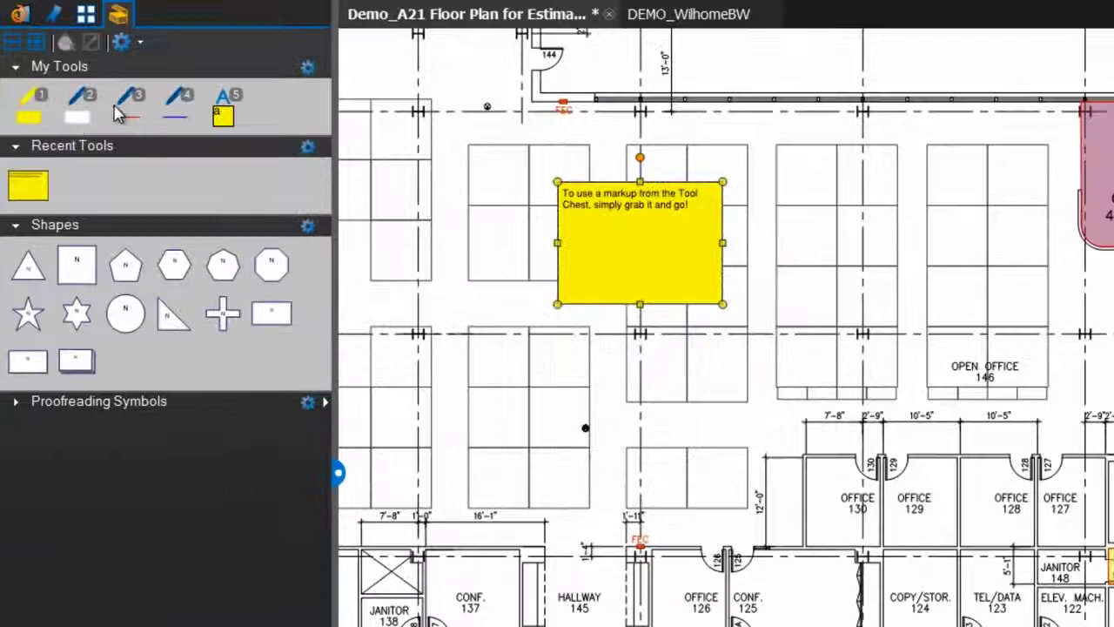
# - Circle a cubicle with a red freehand pen loop
pyautogui.press('3')
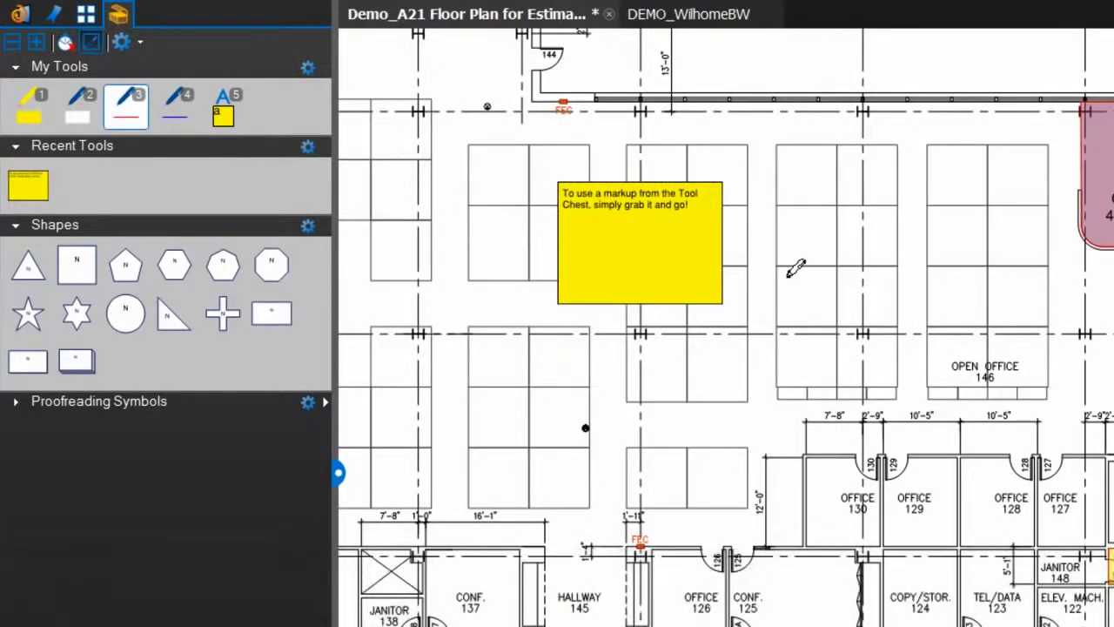
pyautogui.moveTo(788, 277)
pyautogui.mouseDown()
pyautogui.moveTo(876, 292)
pyautogui.moveTo(781, 332)
pyautogui.mouseUp()
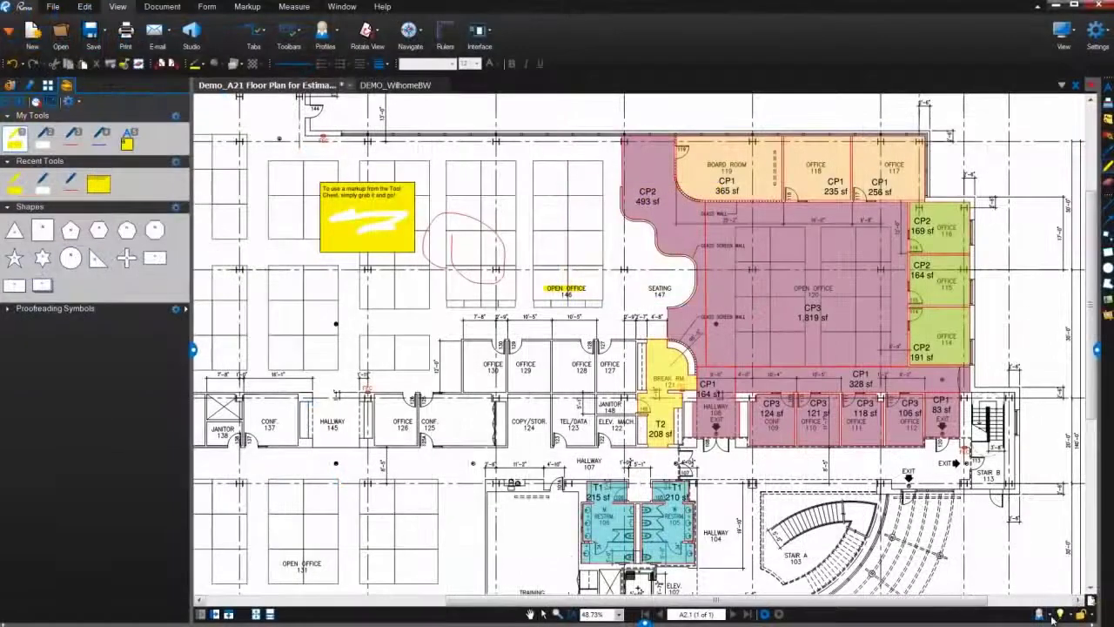
pyautogui.click(1052, 616)
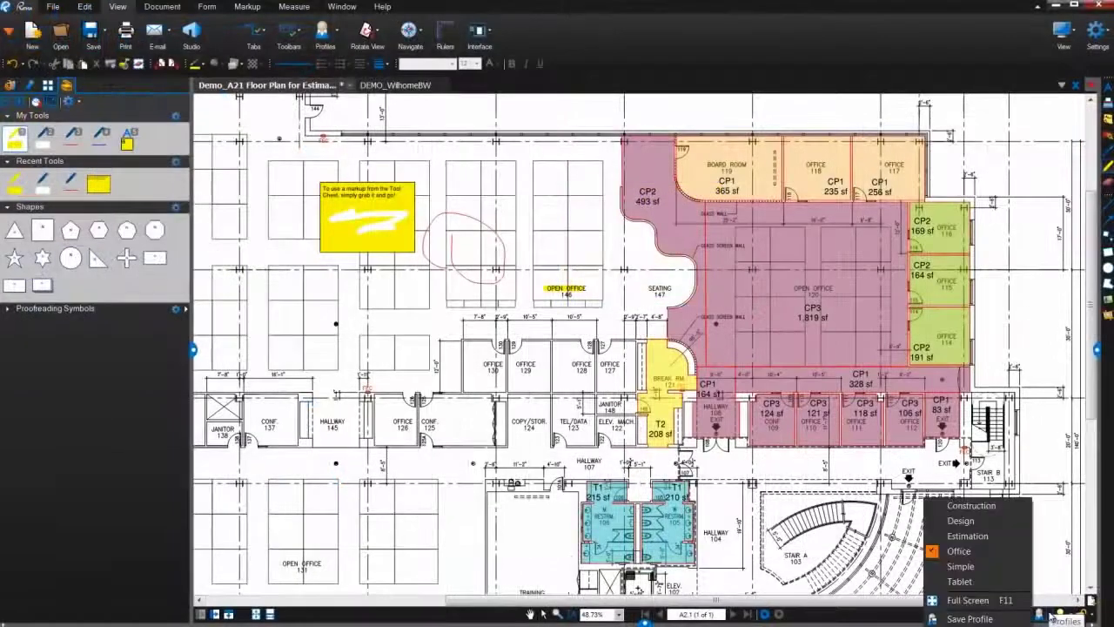
# - Keep the Office profile and enable the Sequences & Actions and Curves tool sets
pyautogui.click(960, 551)
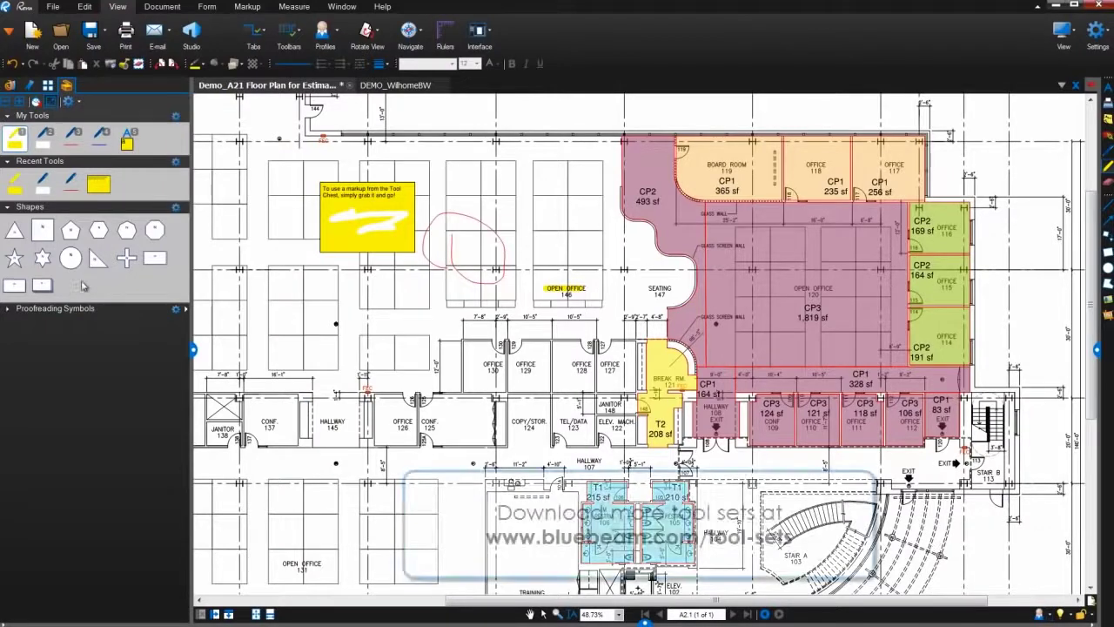
pyautogui.click(6, 309)
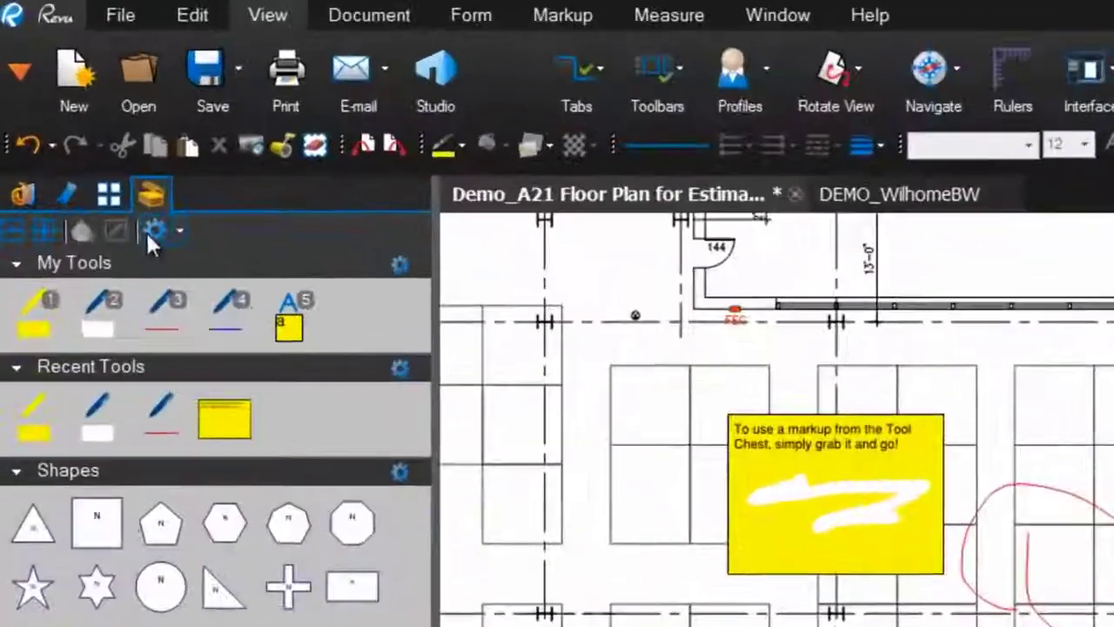
pyautogui.click(153, 232)
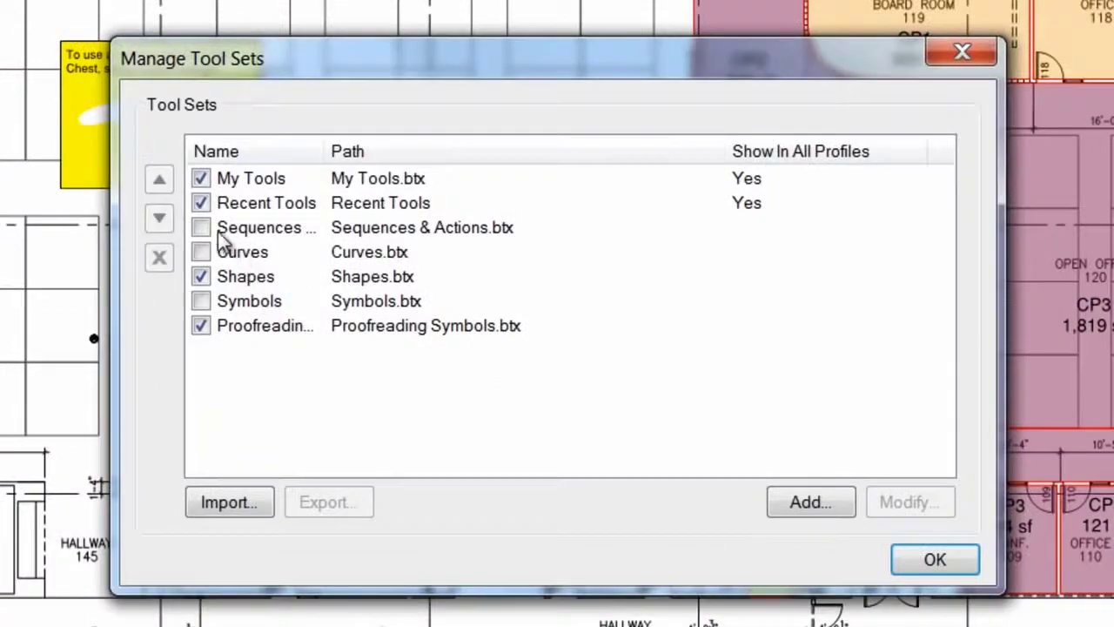
pyautogui.click(201, 227)
pyautogui.click(201, 251)
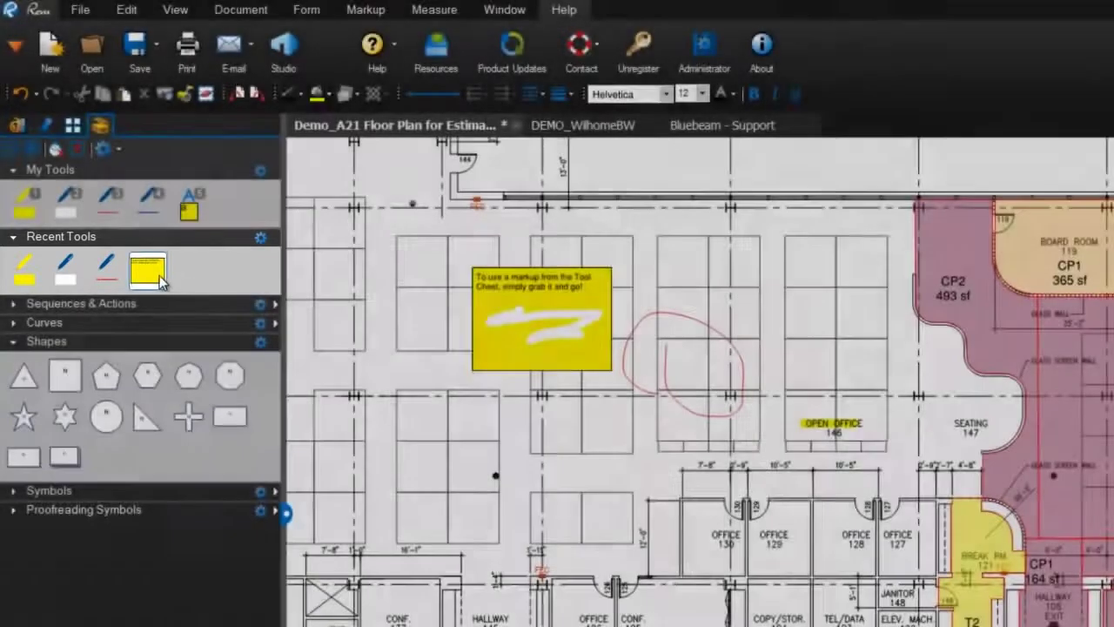
pyautogui.moveTo(147, 270)
pyautogui.mouseDown()
pyautogui.moveTo(463, 517)
pyautogui.moveTo(441, 509)
pyautogui.mouseUp()
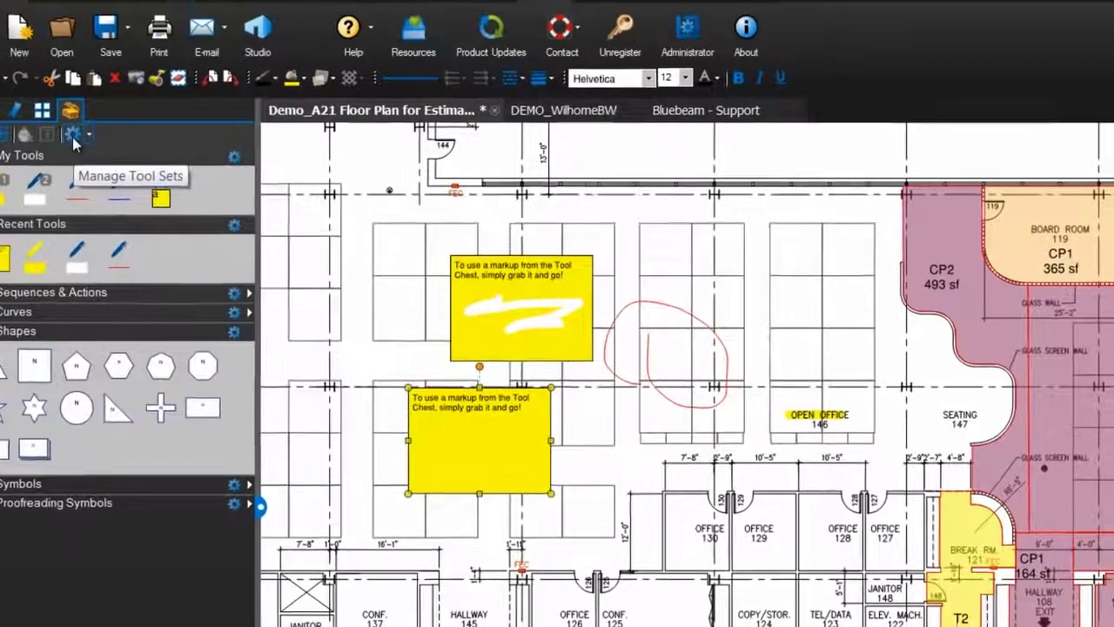
# - Add a tool set titled 'Heather's Tools', shown in all profiles, and save its .btx file
pyautogui.click(105, 155)
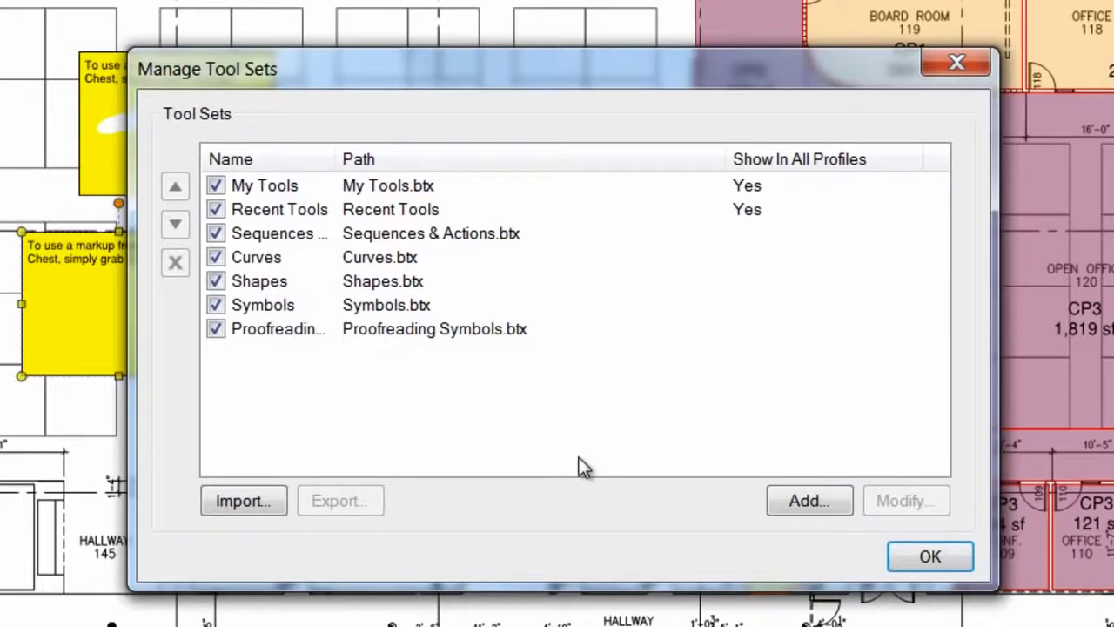
pyautogui.click(797, 498)
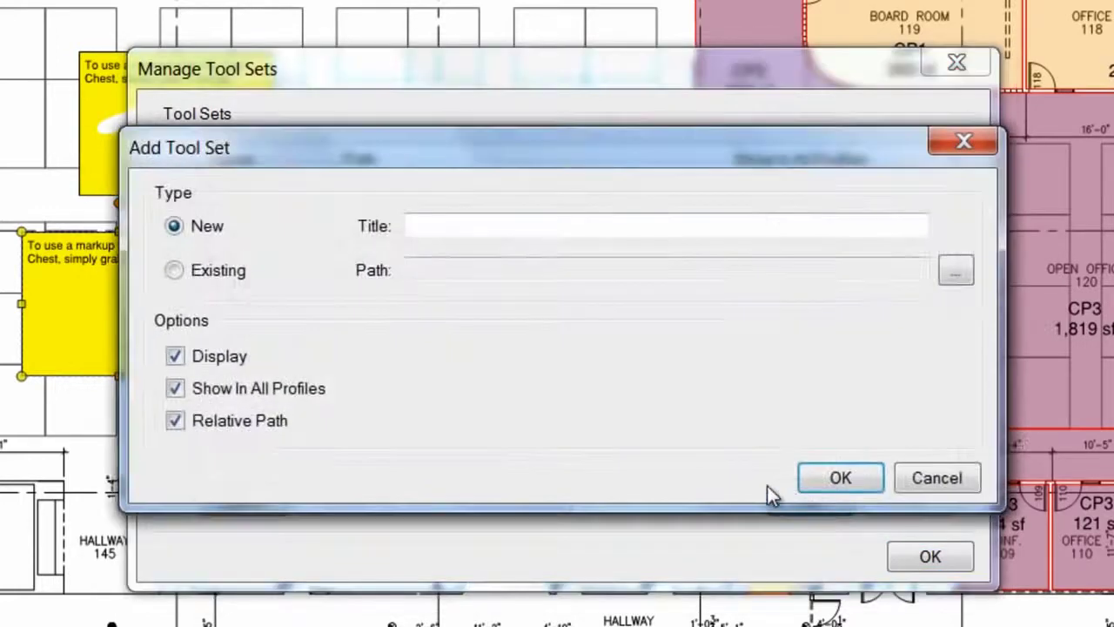
pyautogui.click(577, 226)
pyautogui.write("Heather's Tools")
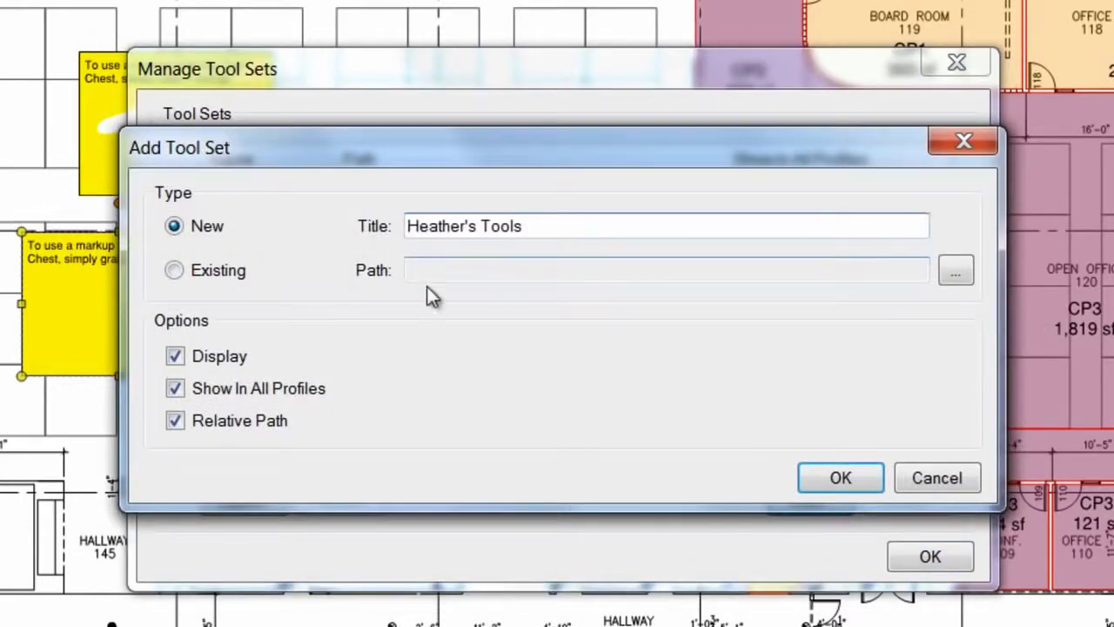
pyautogui.click(178, 392)
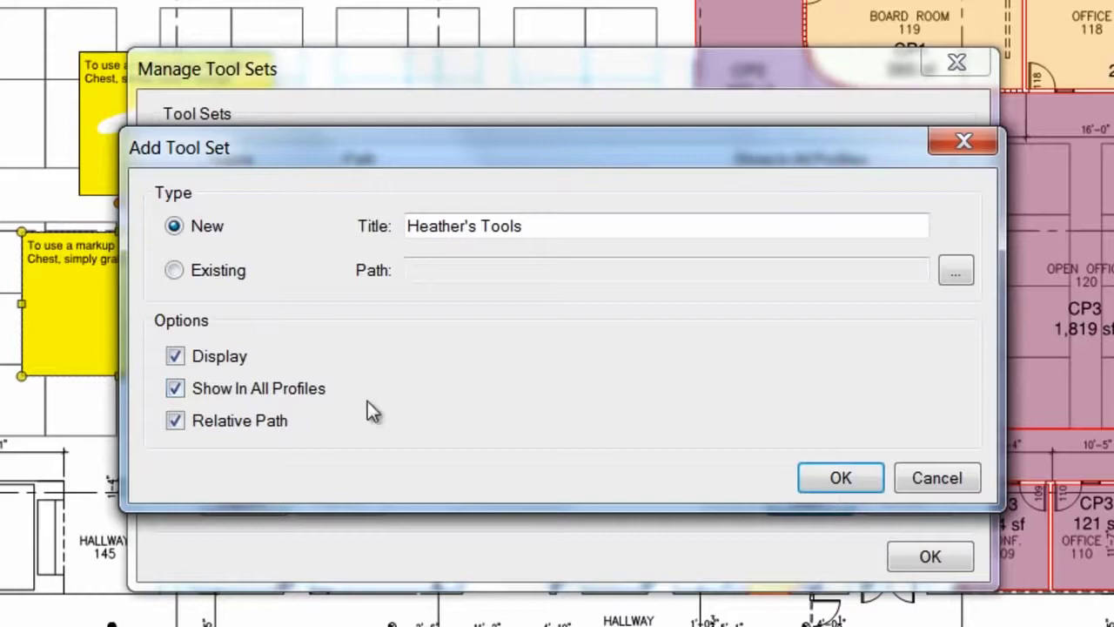
pyautogui.click(839, 481)
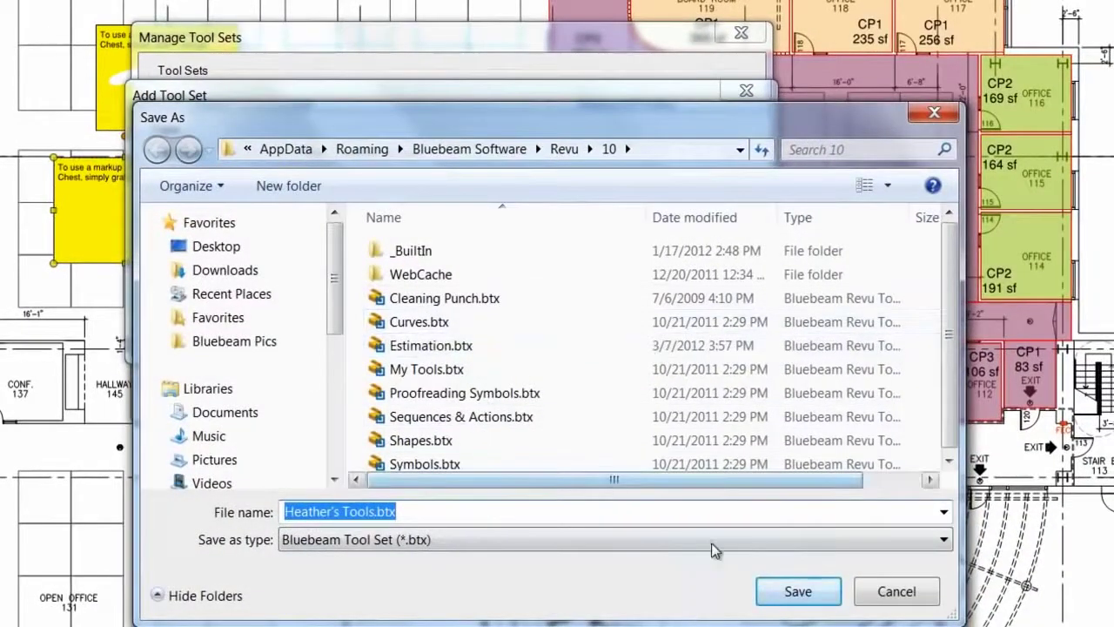
pyautogui.click(779, 594)
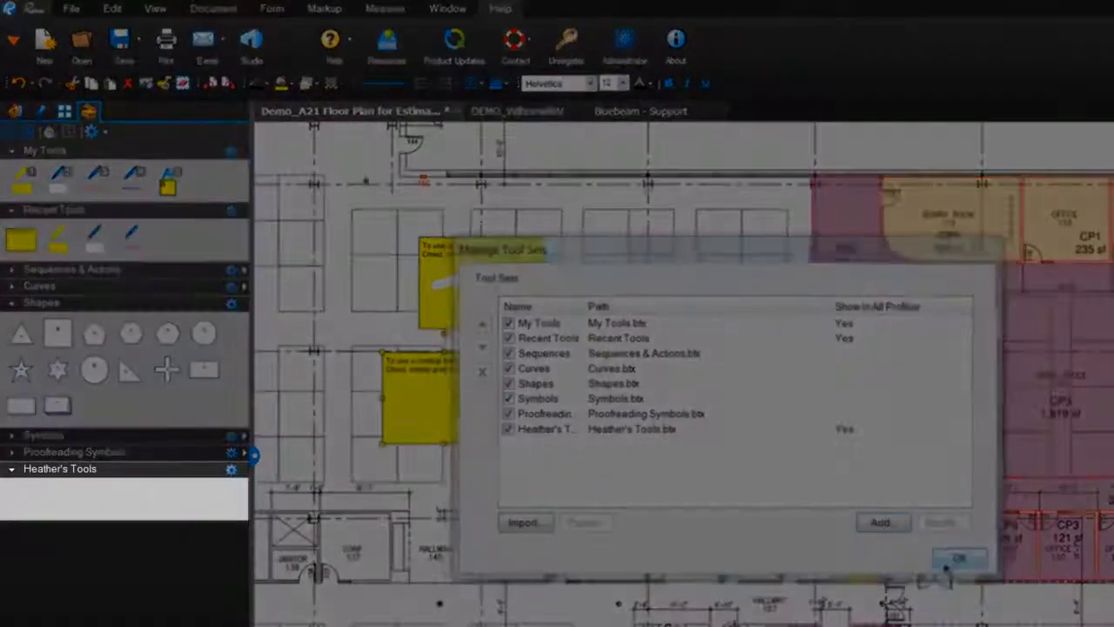
# - Close the tool set manager and copy the recent yellow text box into Heather's Tools
pyautogui.click(959, 559)
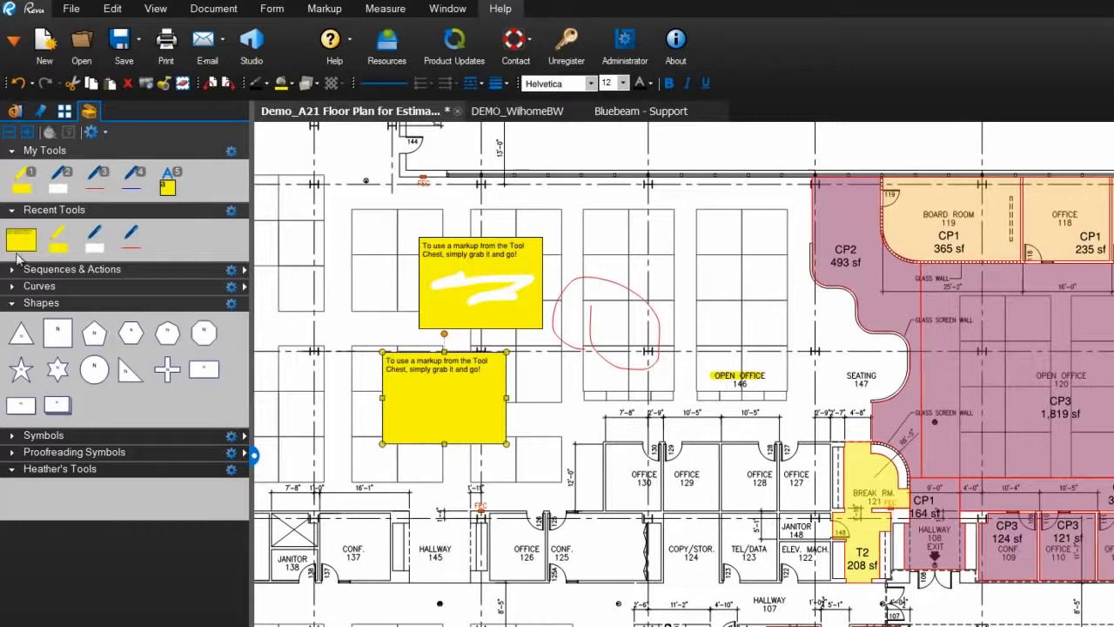
pyautogui.moveTo(20, 240); pyautogui.dragTo(21, 498)
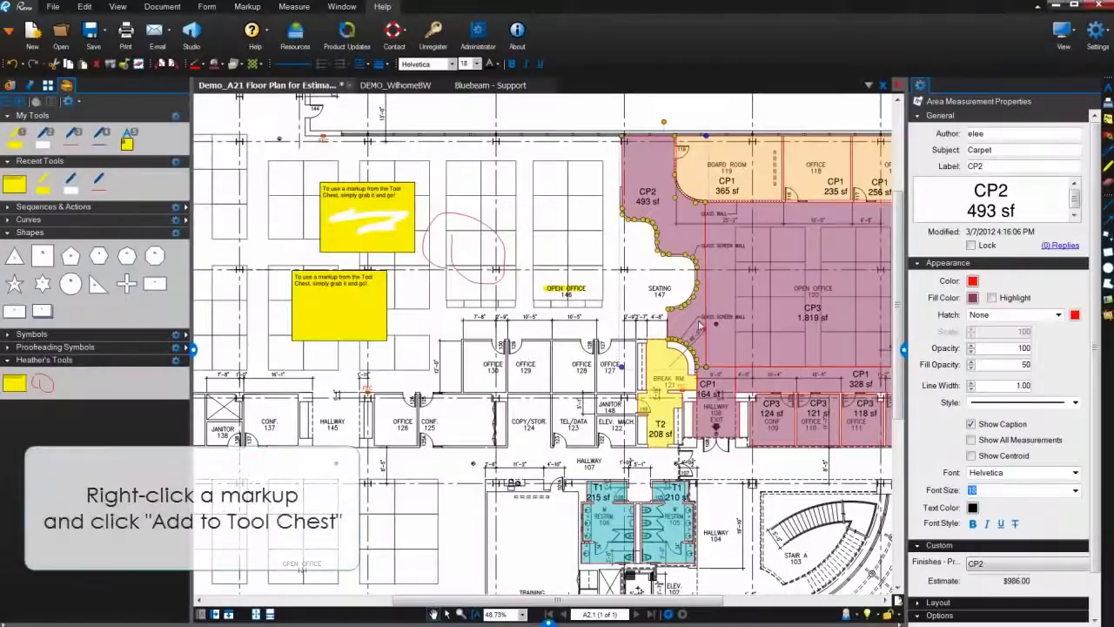
# - Add the CP2 carpet area markup to the custom tool set
pyautogui.rightClick(699, 323)
pyautogui.moveTo(762, 574)
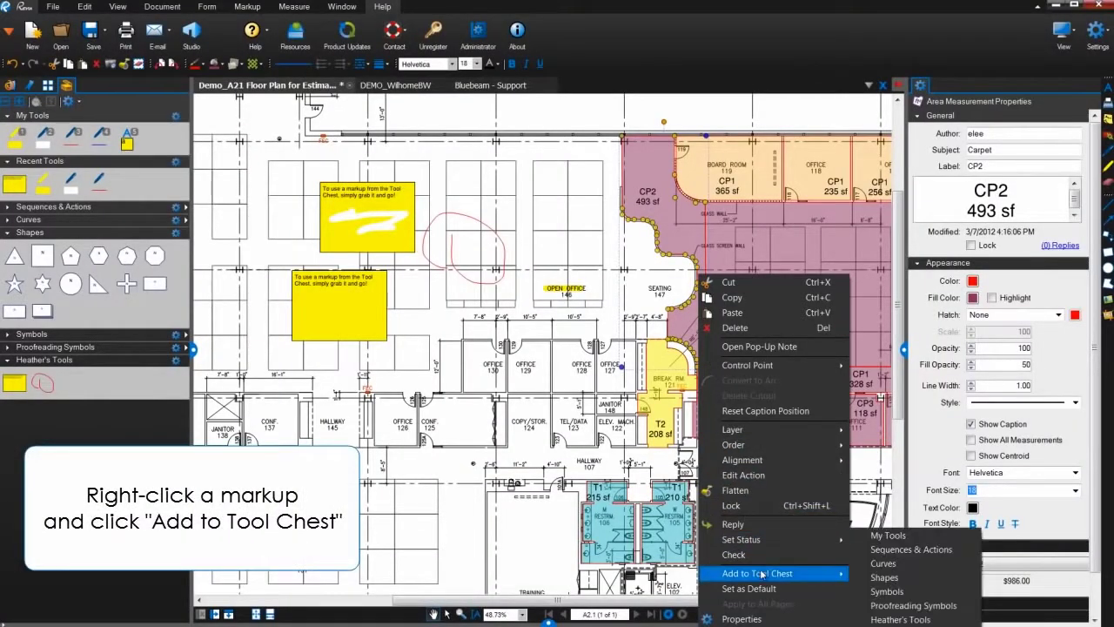
pyautogui.click(900, 619)
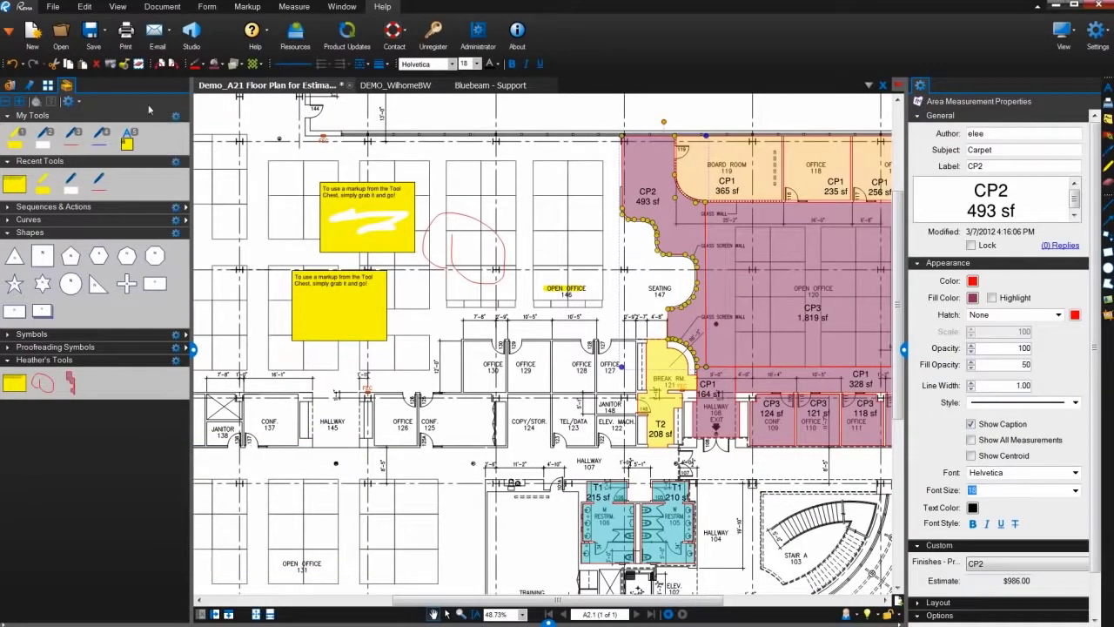
# - Snapshot Hallway 145, paste it on the plan, and add it to the custom tool set
pyautogui.click(14, 383)
pyautogui.moveTo(304, 384); pyautogui.dragTo(381, 437)
pyautogui.rightClick(389, 382)
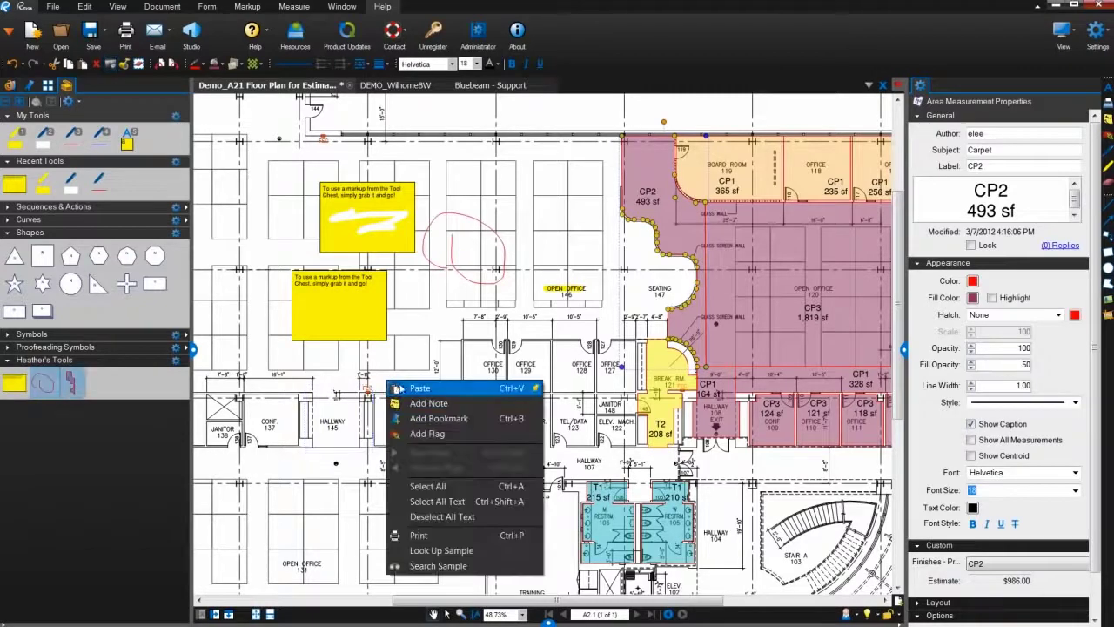
pyautogui.click(413, 383)
pyautogui.rightClick(419, 368)
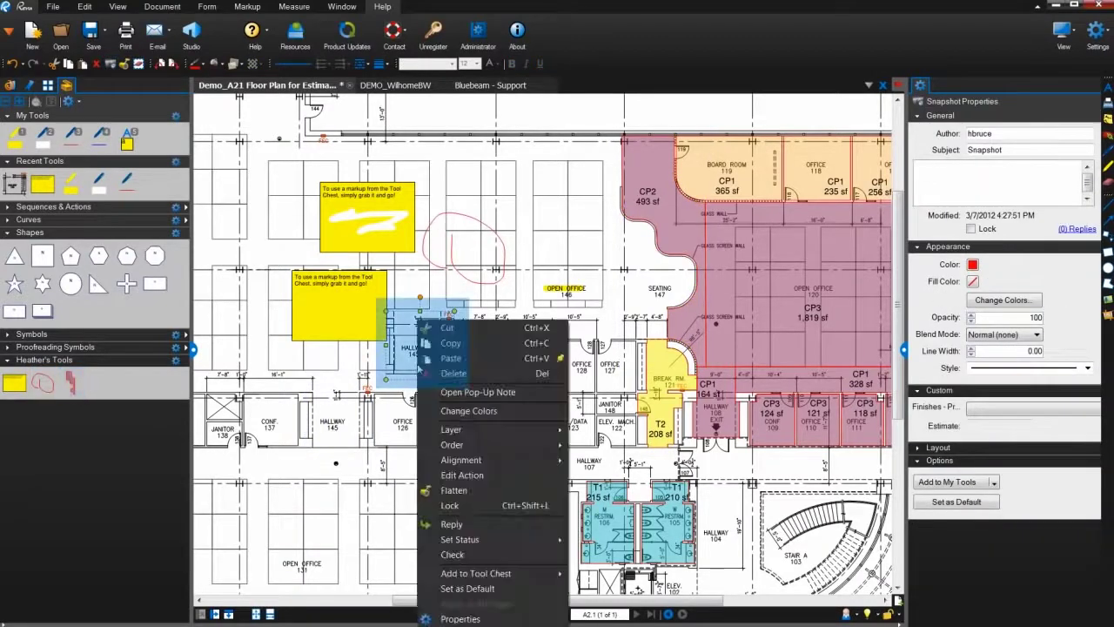
pyautogui.moveTo(513, 573)
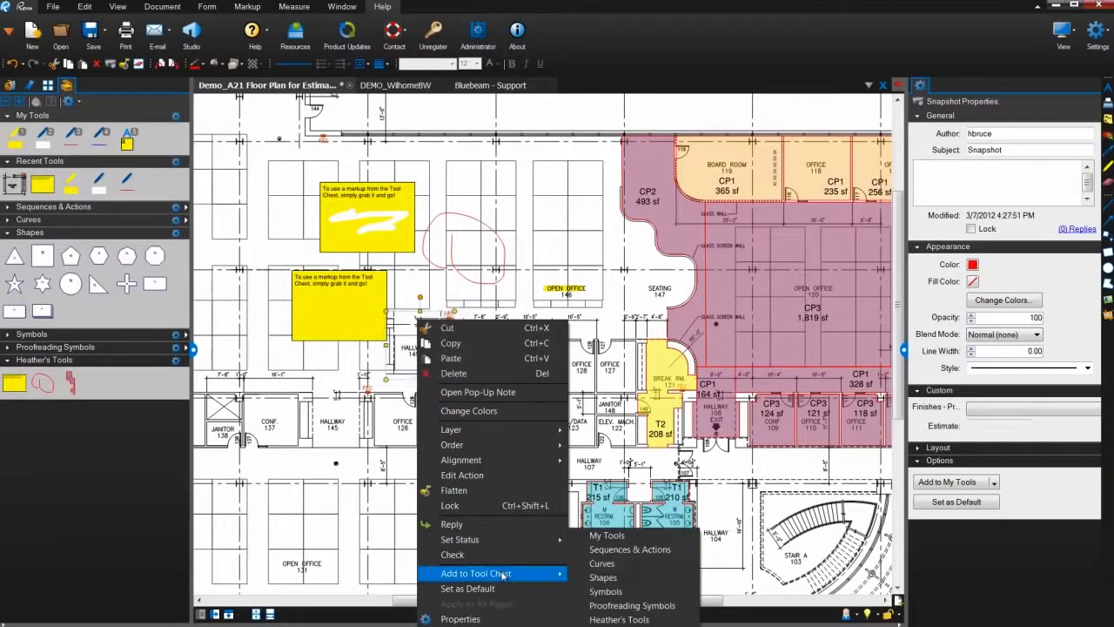
pyautogui.click(619, 619)
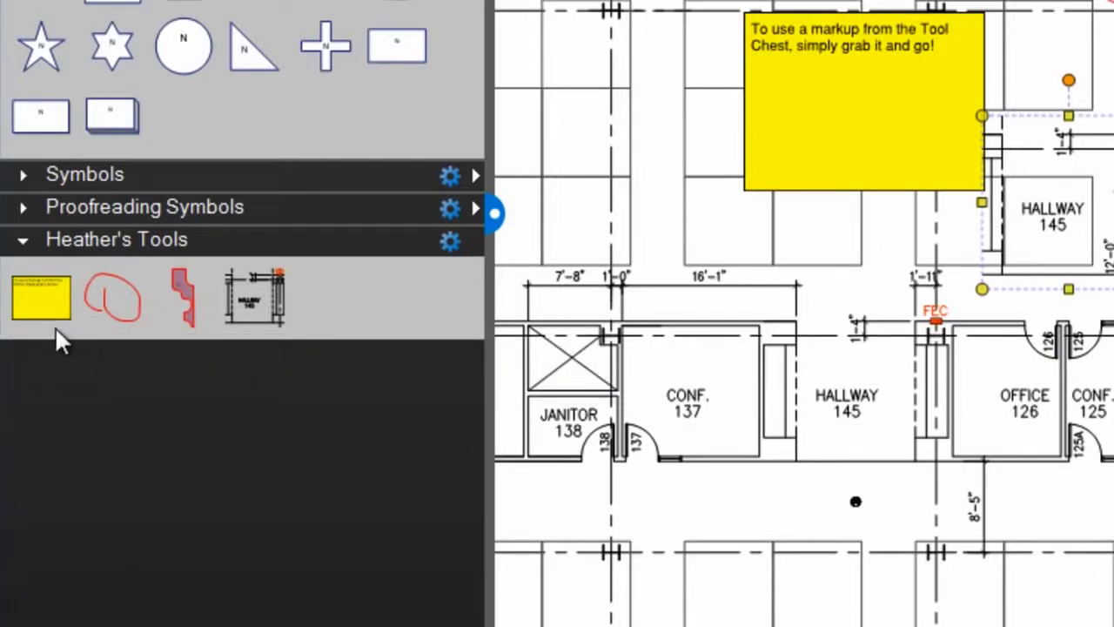
# - Place saved yellow notes near Hallway 145 and below Conf. 137 reading 'I can enter different text here!'
pyautogui.click(54, 325)
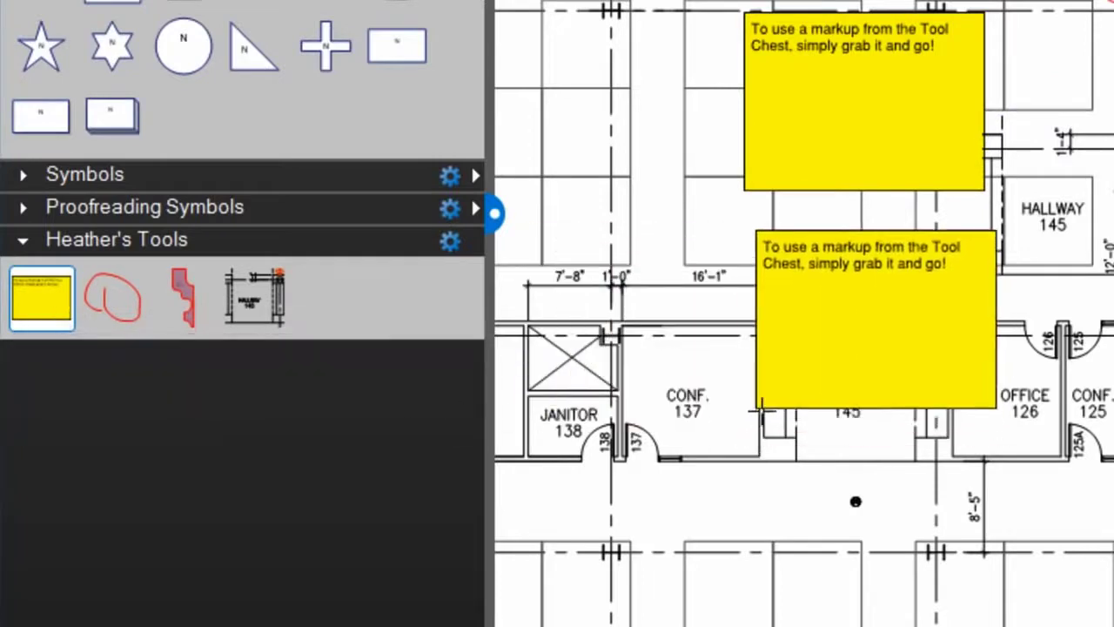
pyautogui.click(799, 409)
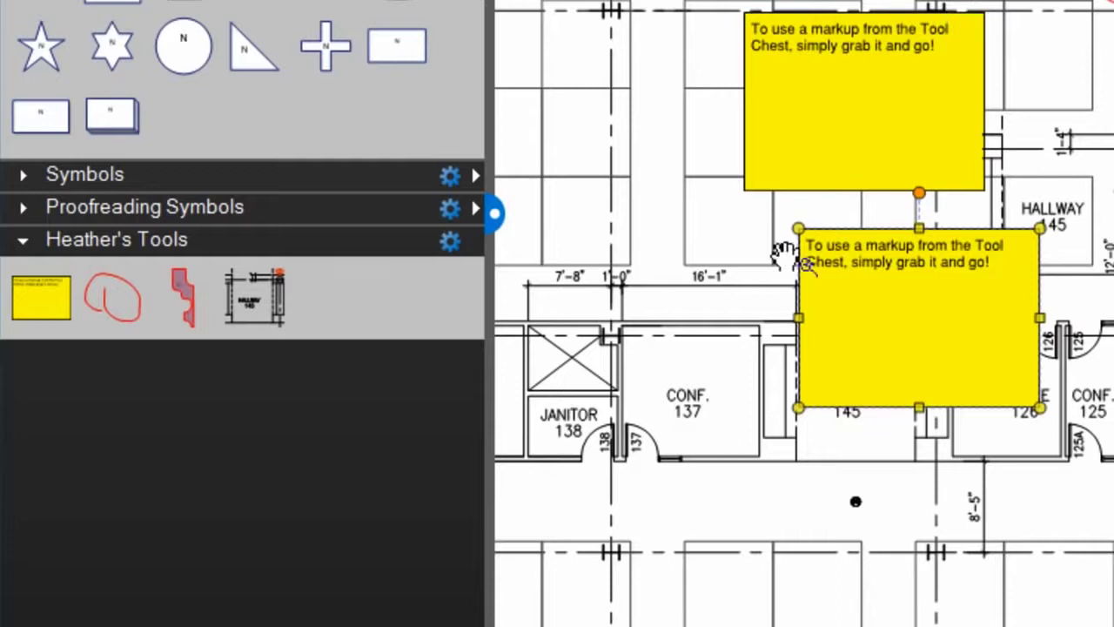
pyautogui.click(42, 297)
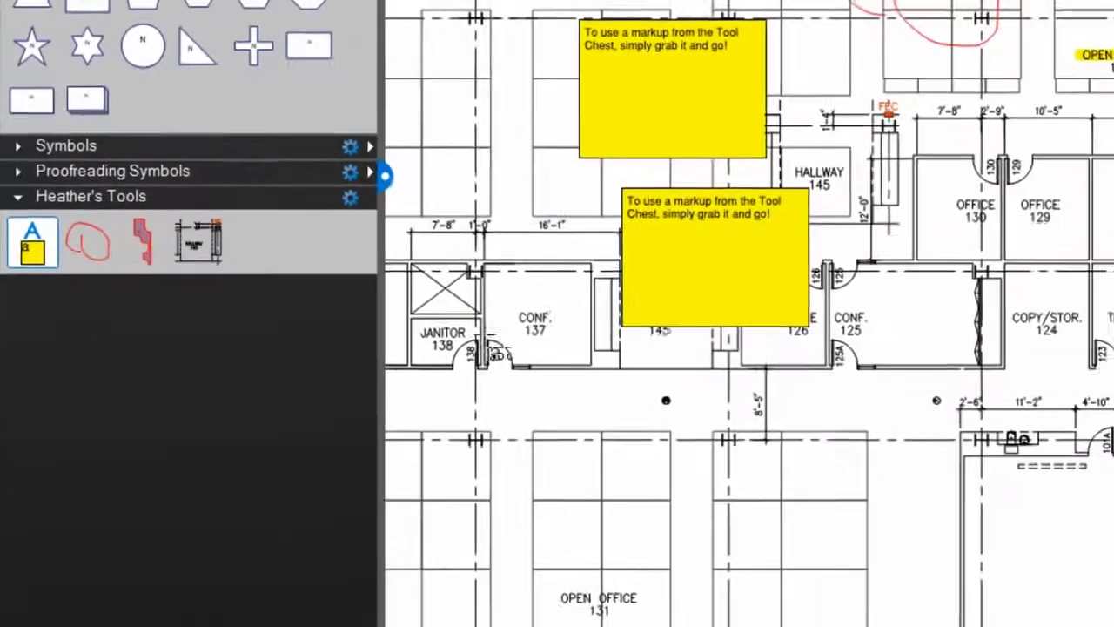
pyautogui.moveTo(488, 343)
pyautogui.mouseDown()
pyautogui.moveTo(667, 490)
pyautogui.moveTo(704, 489)
pyautogui.mouseUp()
pyautogui.write('I c')
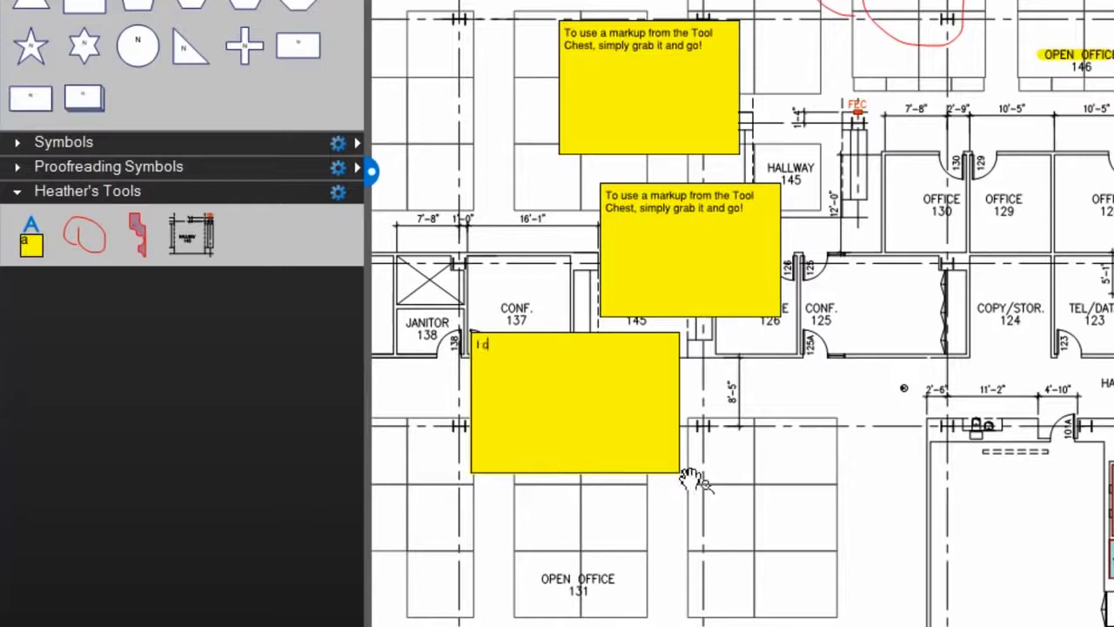
pyautogui.write('an enter differ')
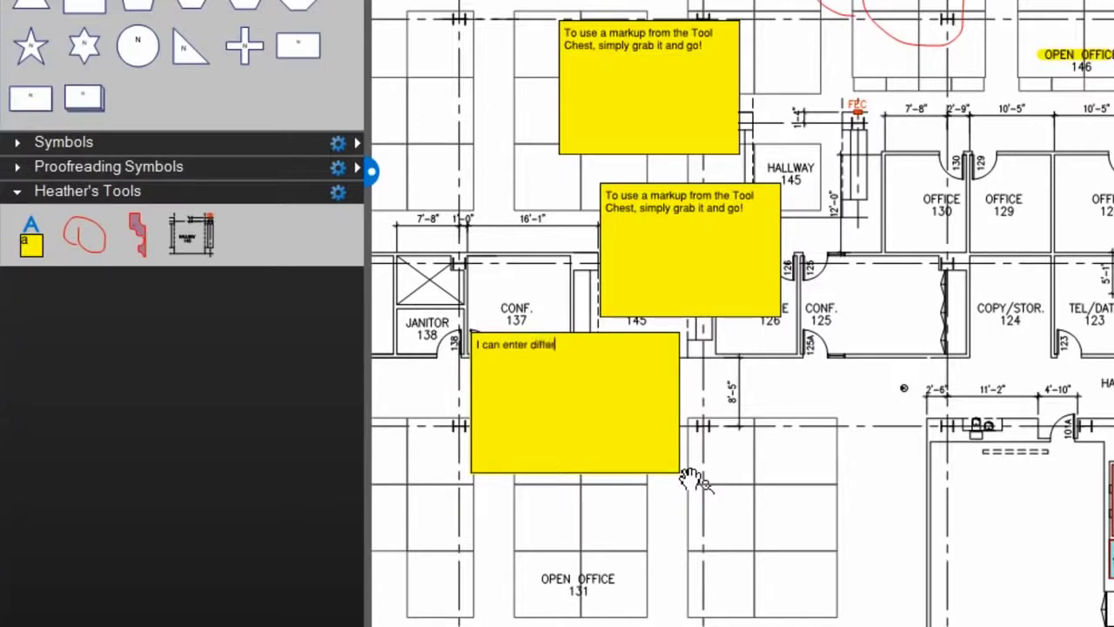
pyautogui.write('ent text here!')
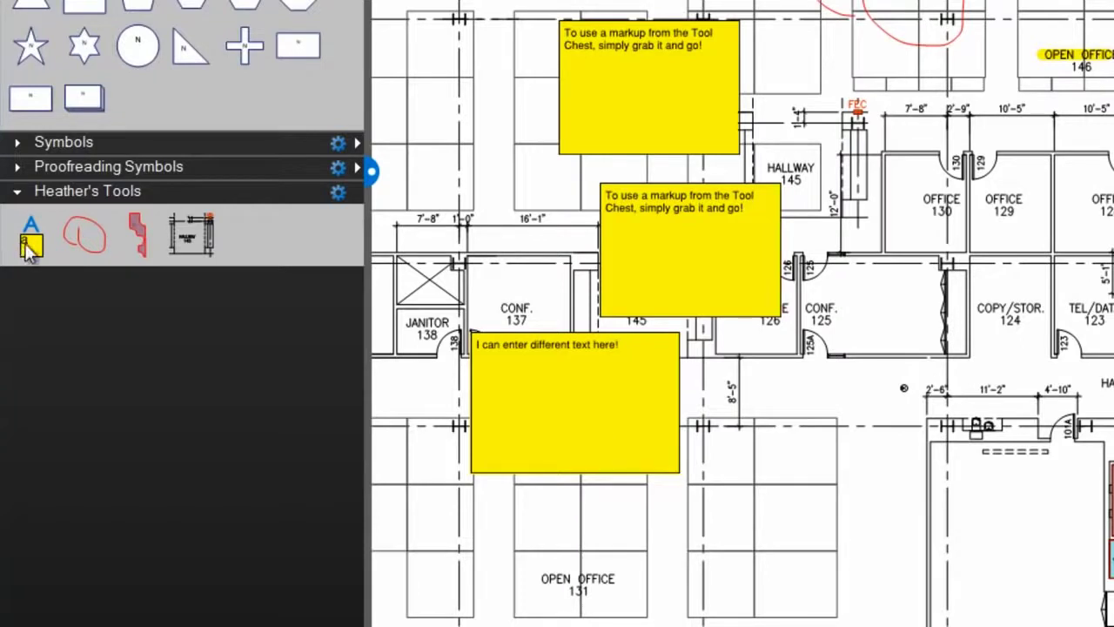
pyautogui.moveTo(31, 250); pyautogui.dragTo(31, 240)
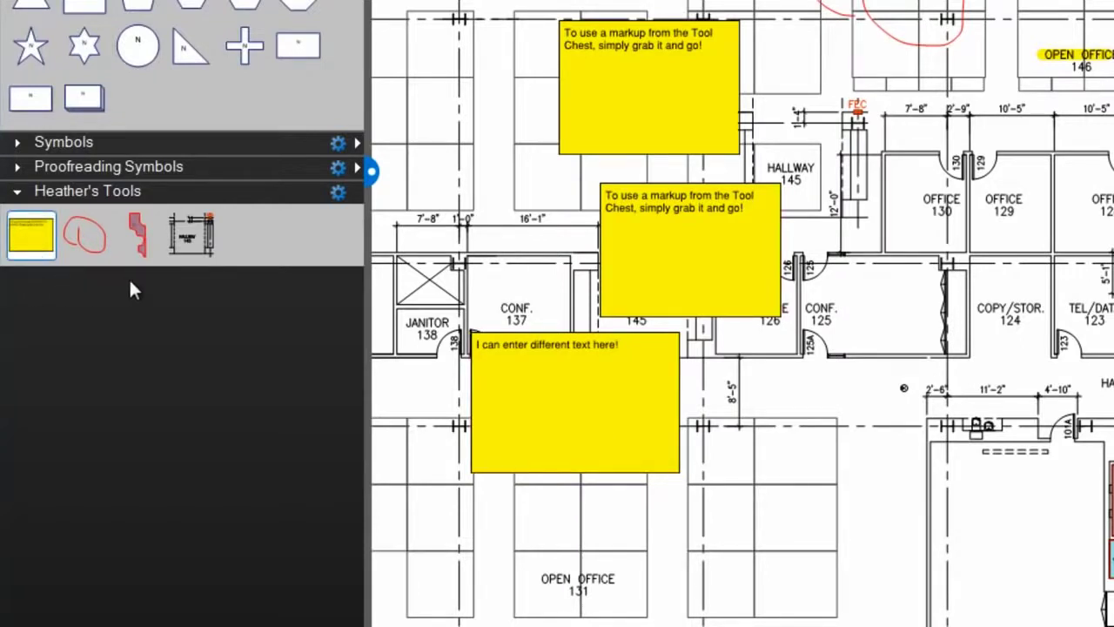
# - Drag the Hallway 145 snapshot from the collapsed tool set's flyout onto the plan
pyautogui.click(16, 193)
pyautogui.click(15, 192)
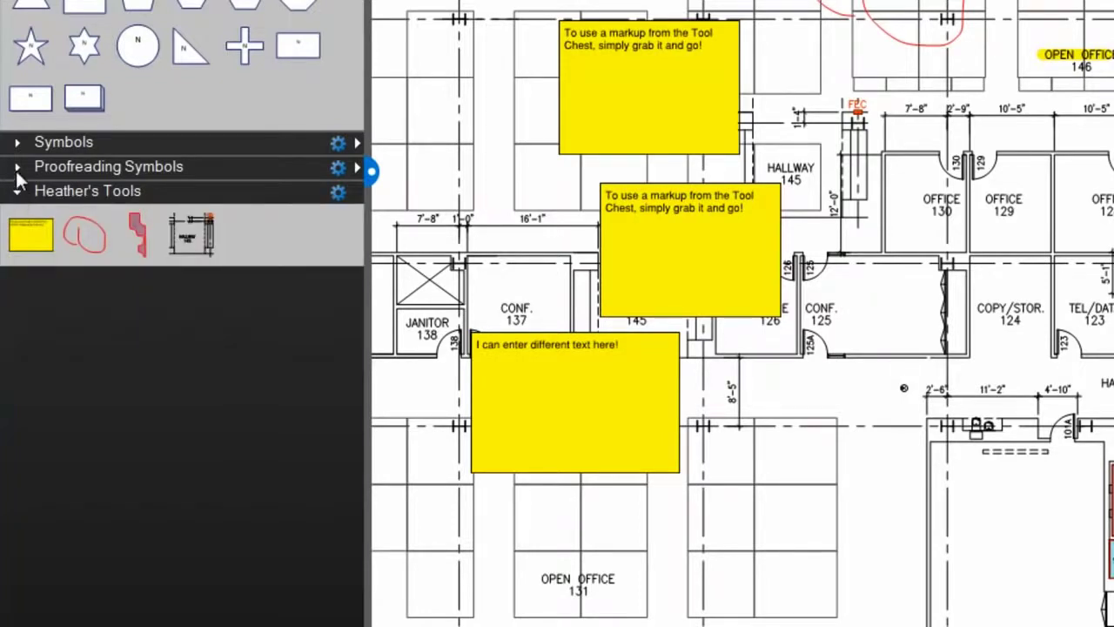
pyautogui.click(17, 193)
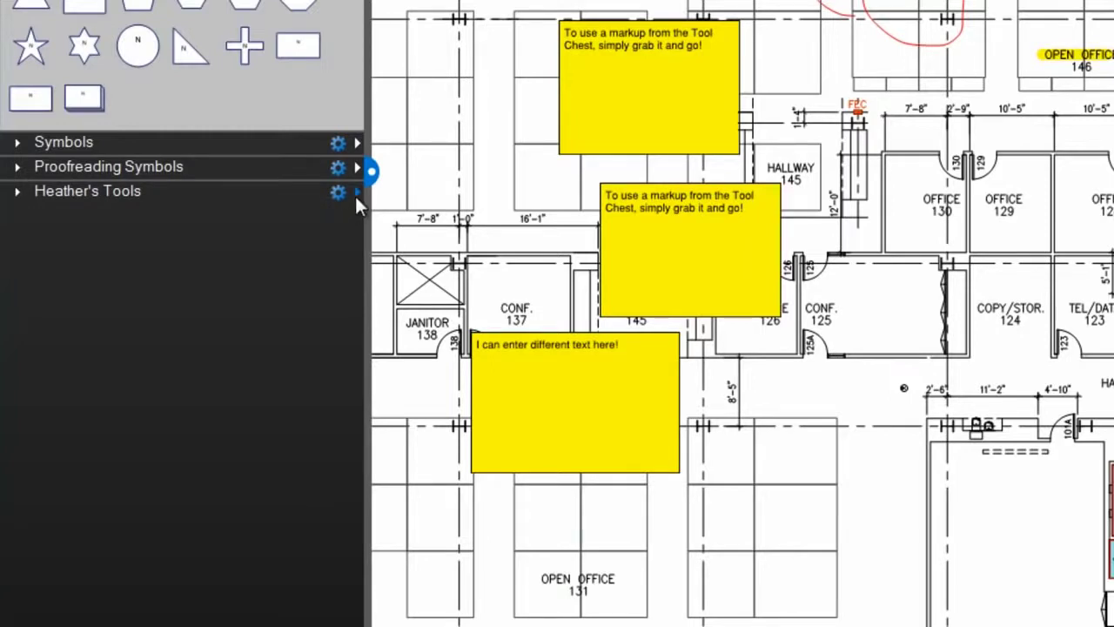
pyautogui.moveTo(355, 195)
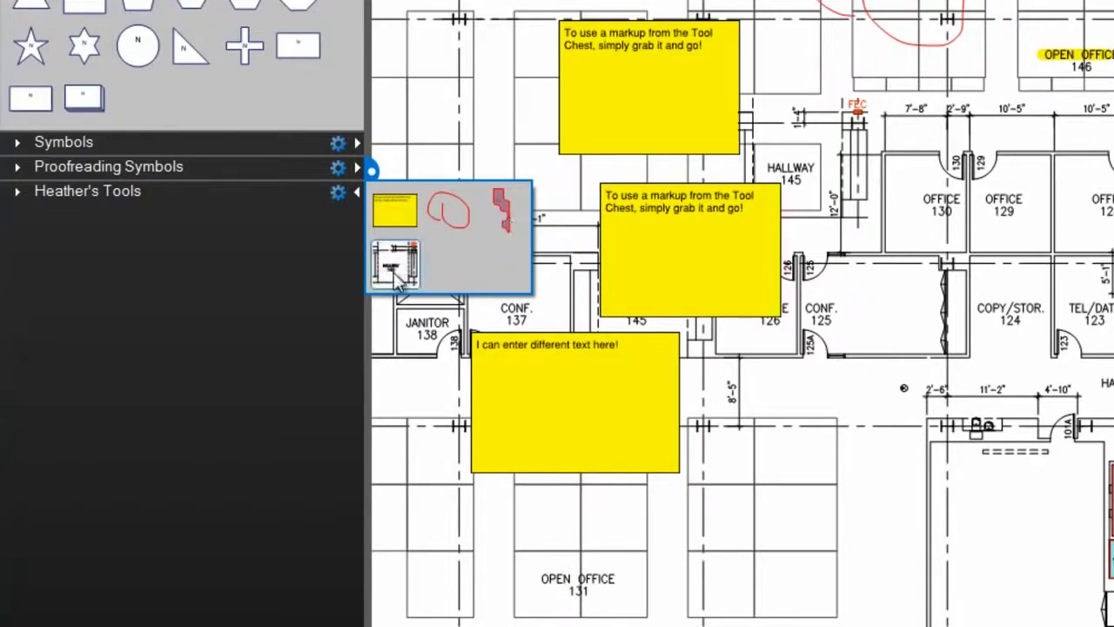
pyautogui.moveTo(399, 276); pyautogui.dragTo(853, 575)
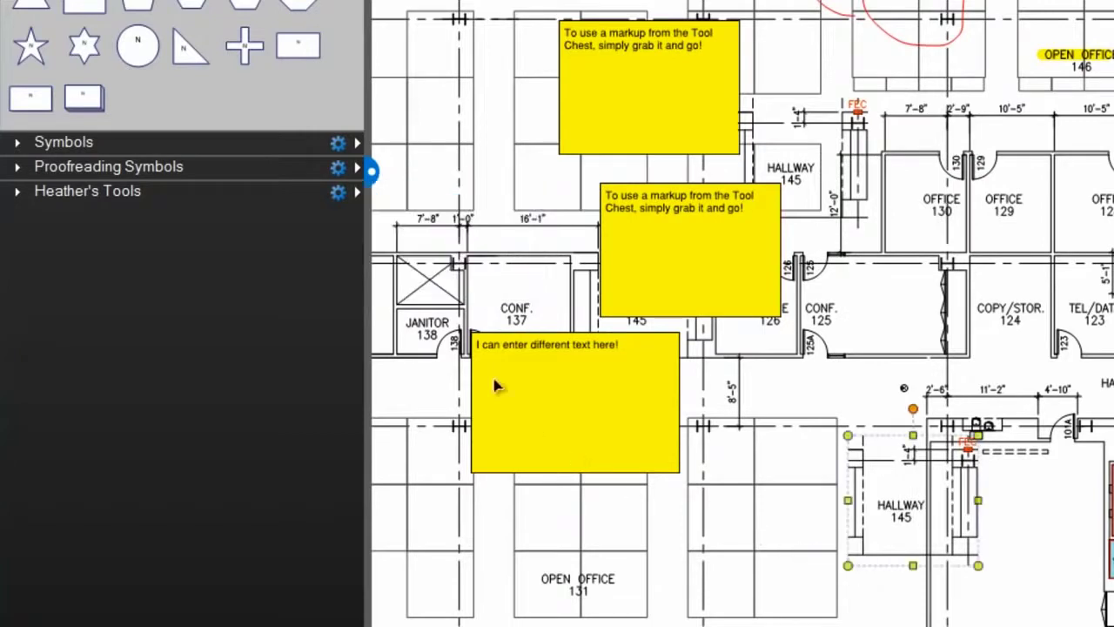
pyautogui.click(18, 193)
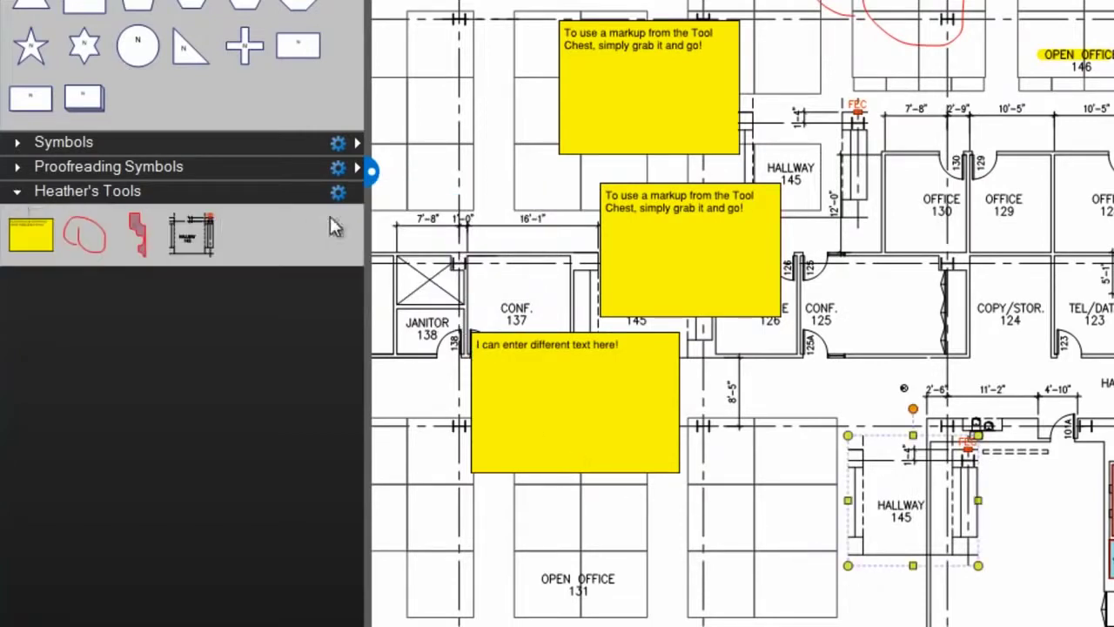
pyautogui.click(339, 194)
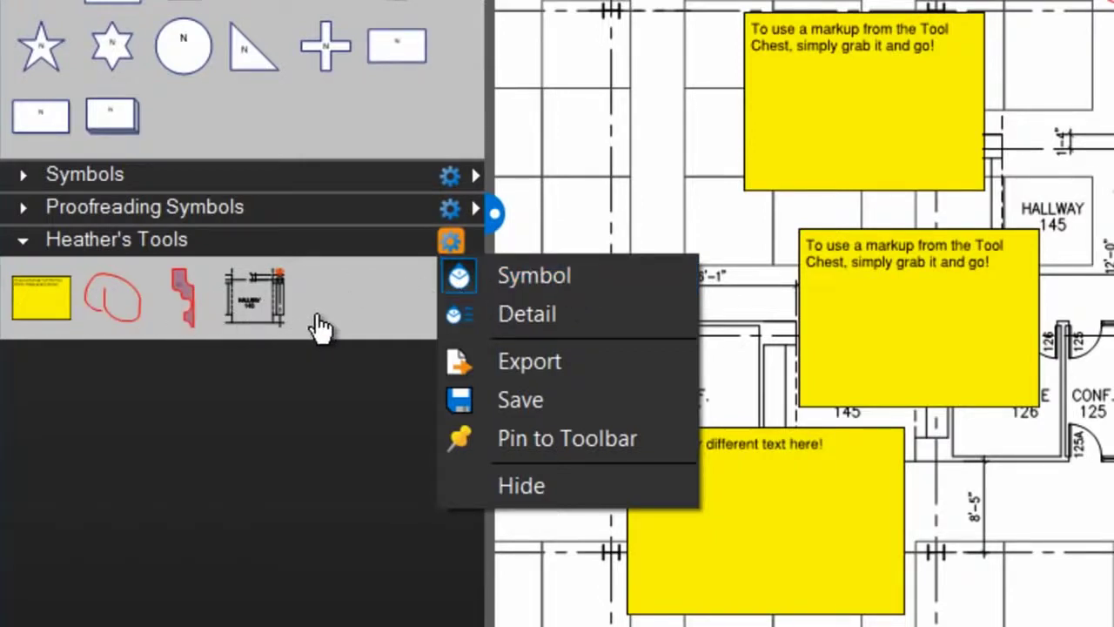
# - Show Heather's Tools as a detail list and widen the panel to reveal its columns
pyautogui.click(474, 323)
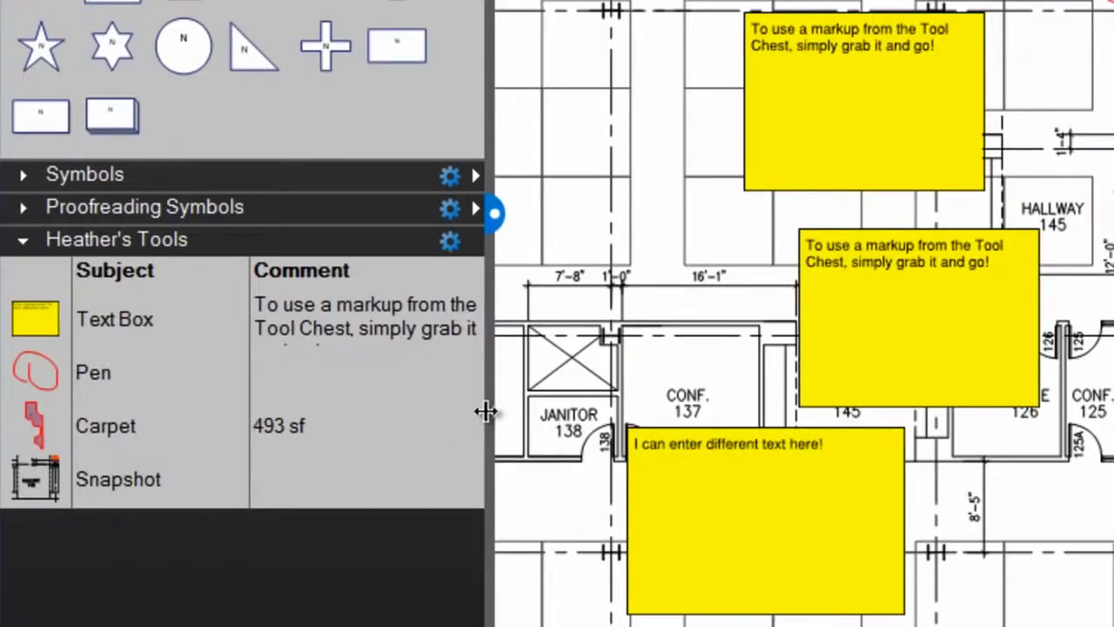
pyautogui.moveTo(485, 410)
pyautogui.mouseDown()
pyautogui.moveTo(563, 400)
pyautogui.moveTo(854, 477)
pyautogui.moveTo(627, 476)
pyautogui.moveTo(517, 505)
pyautogui.mouseUp()
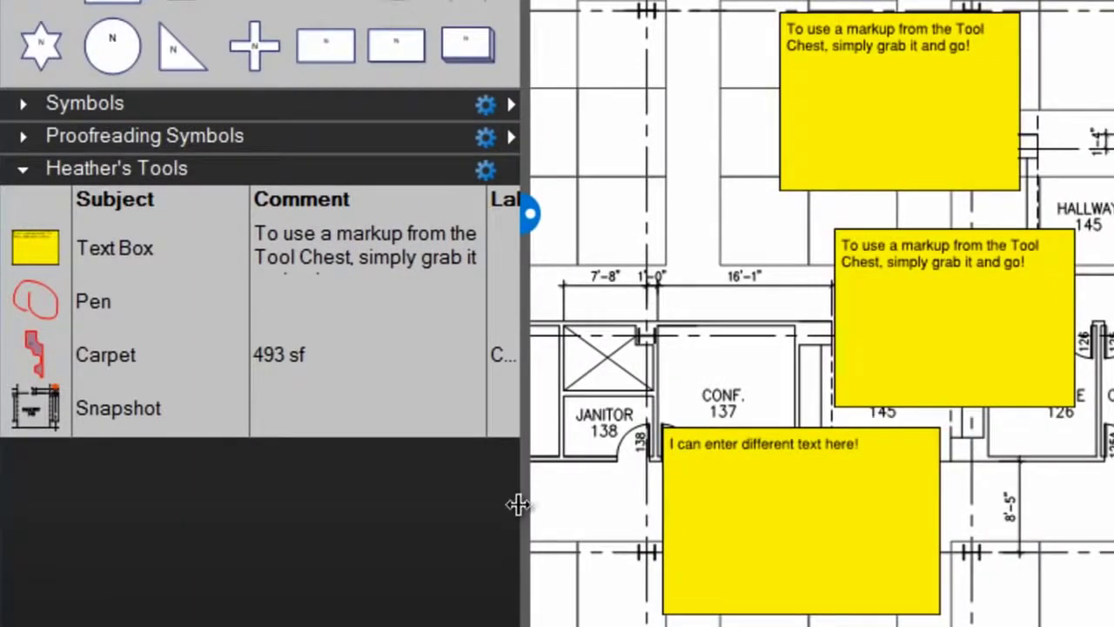
pyautogui.click(488, 174)
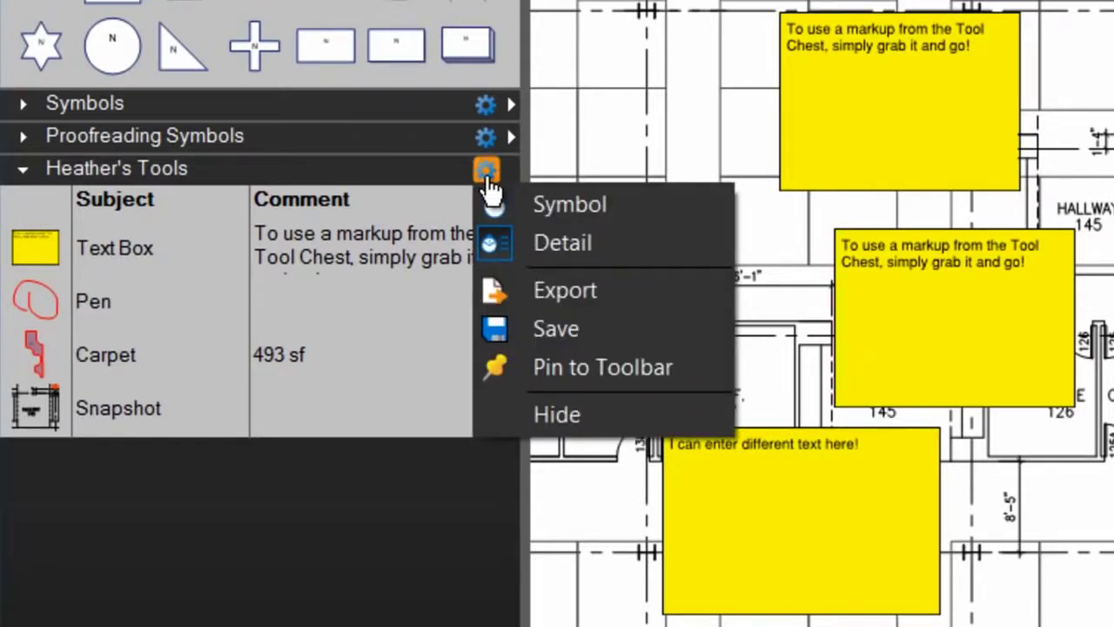
# - Pin Heather's Tools to a new 'My Favo' toolbar and drag its Carpet markup over Open Office 146
pyautogui.click(517, 367)
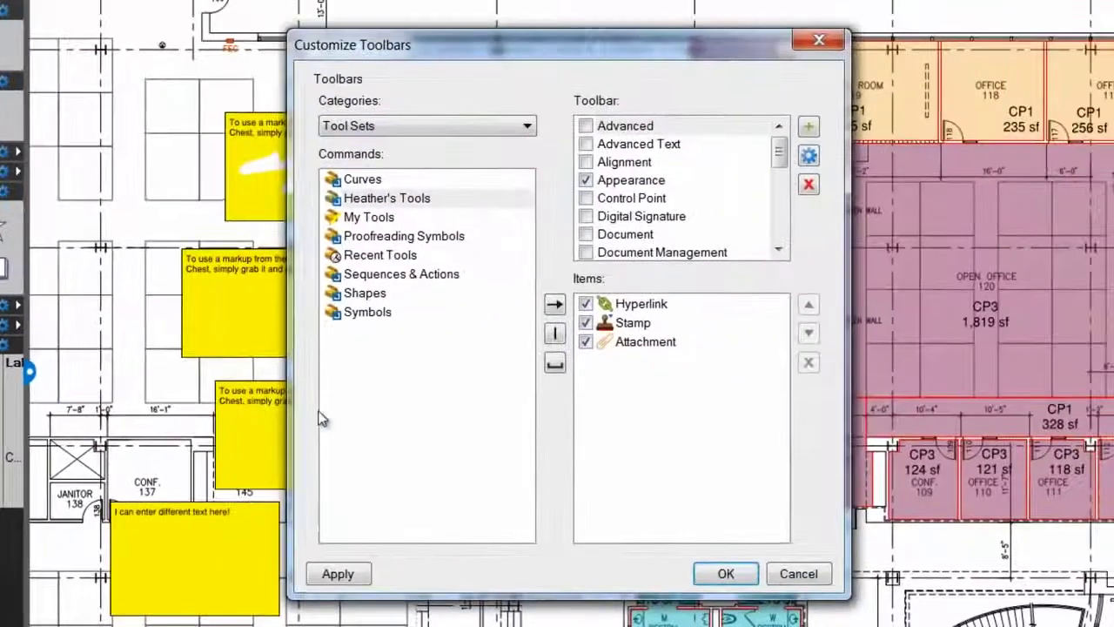
pyautogui.moveTo(779, 155); pyautogui.dragTo(781, 226)
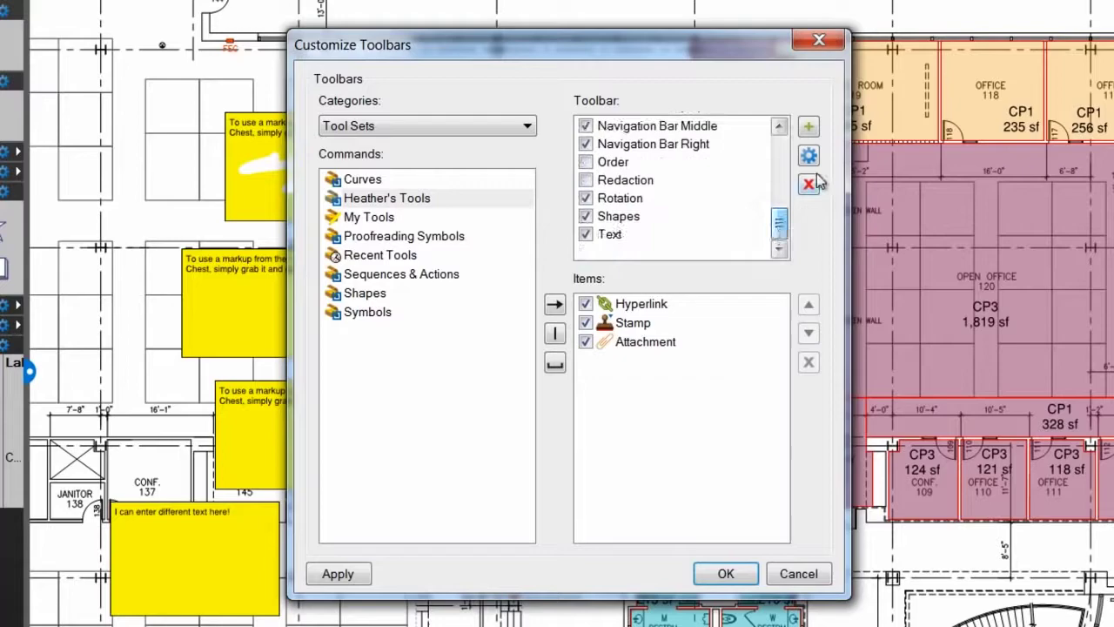
pyautogui.click(812, 134)
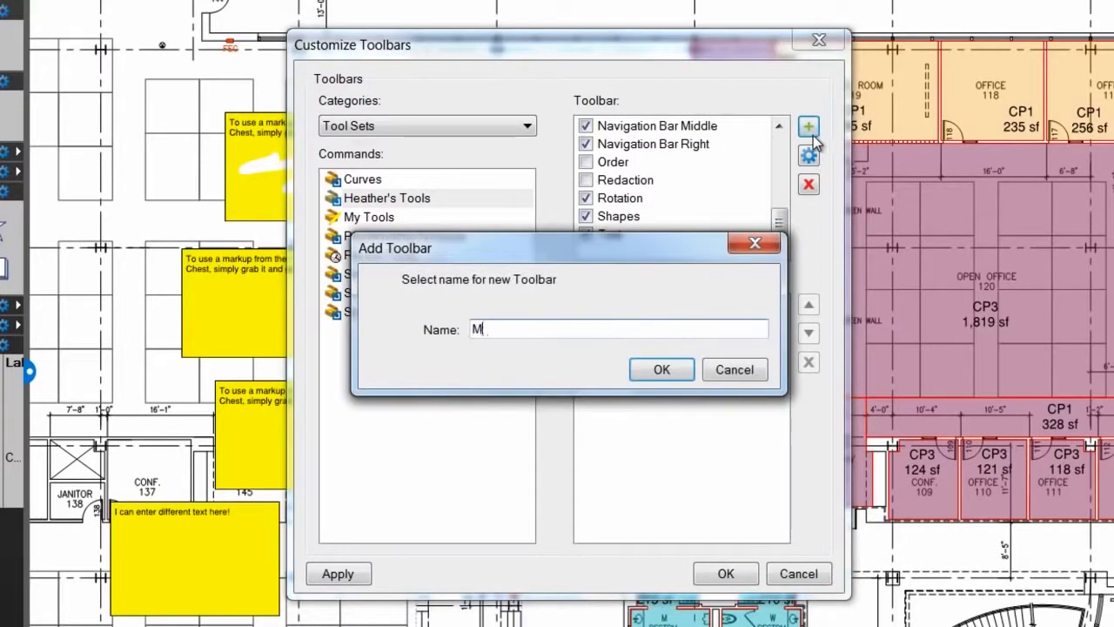
pyautogui.write('My Favo')
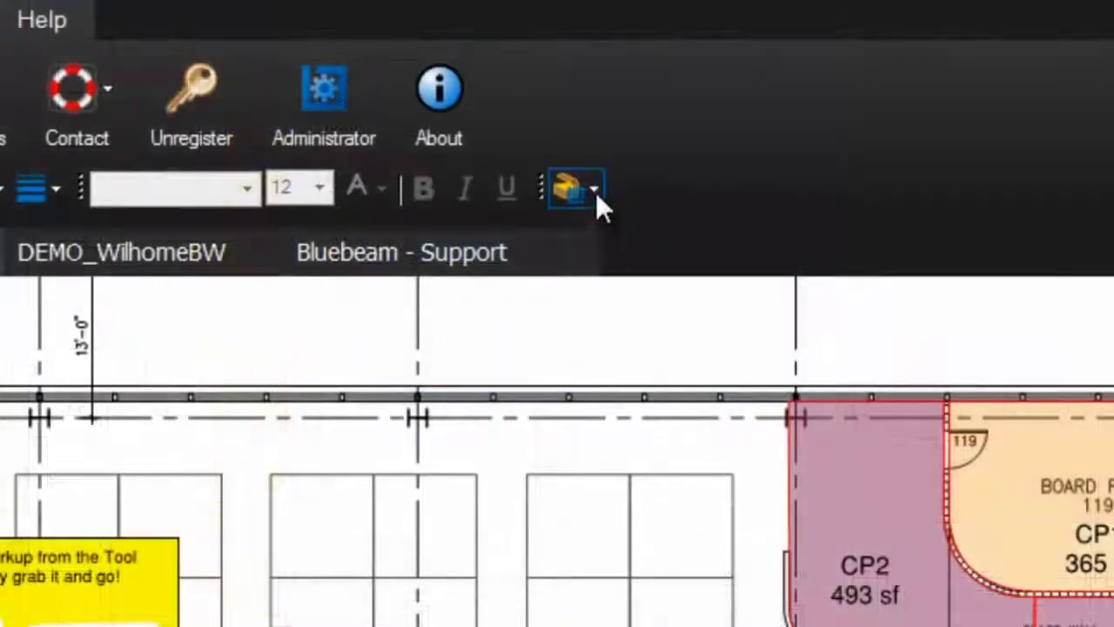
pyautogui.click(597, 199)
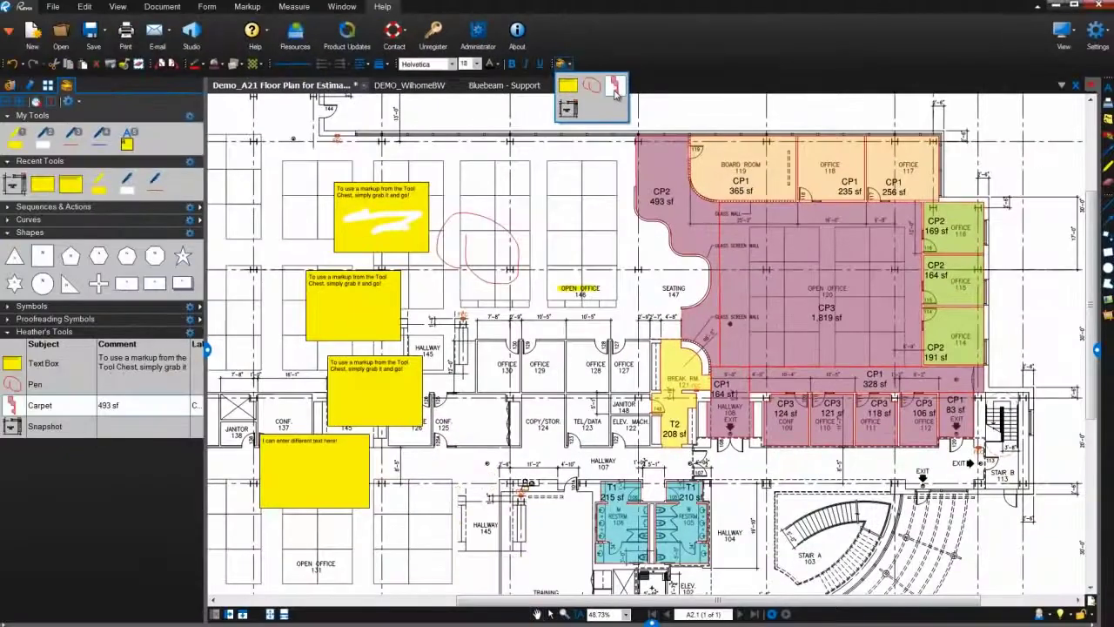
pyautogui.moveTo(579, 214); pyautogui.dragTo(494, 353)
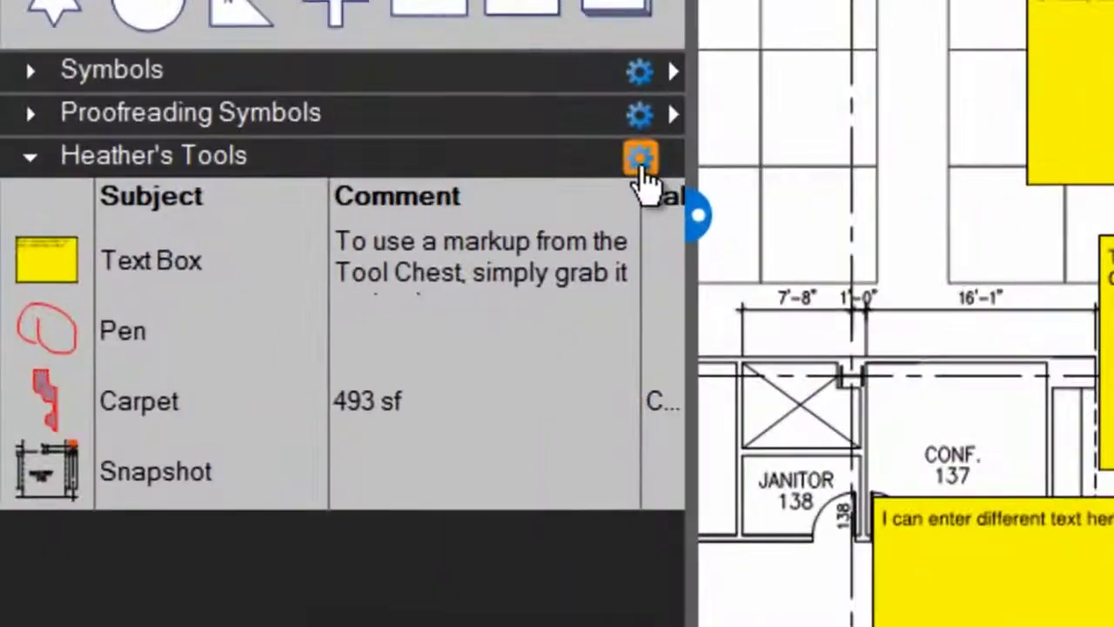
# - Export Heather's Tools, saving the .btx file in the My Tool Sets folder
pyautogui.click(640, 159)
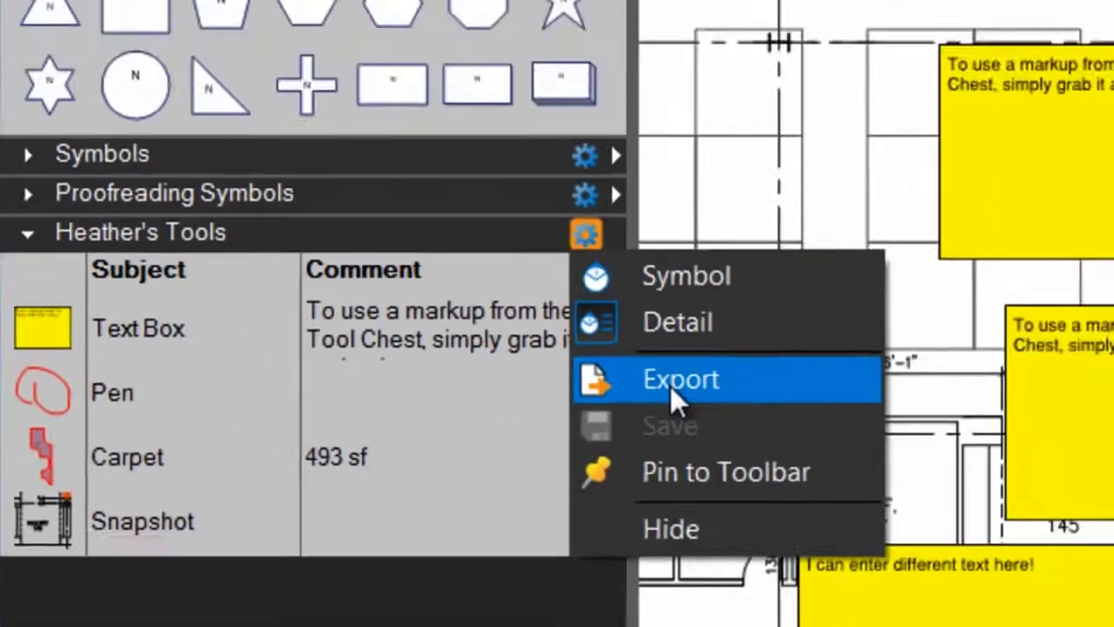
pyautogui.click(743, 317)
pyautogui.doubleClick(431, 216)
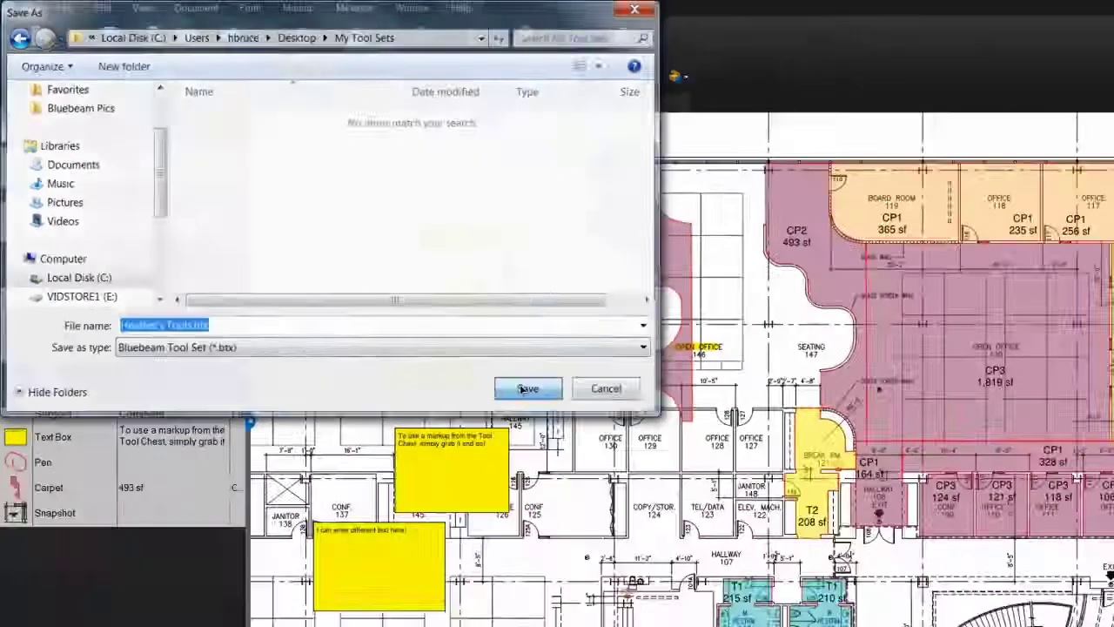
pyautogui.click(741, 568)
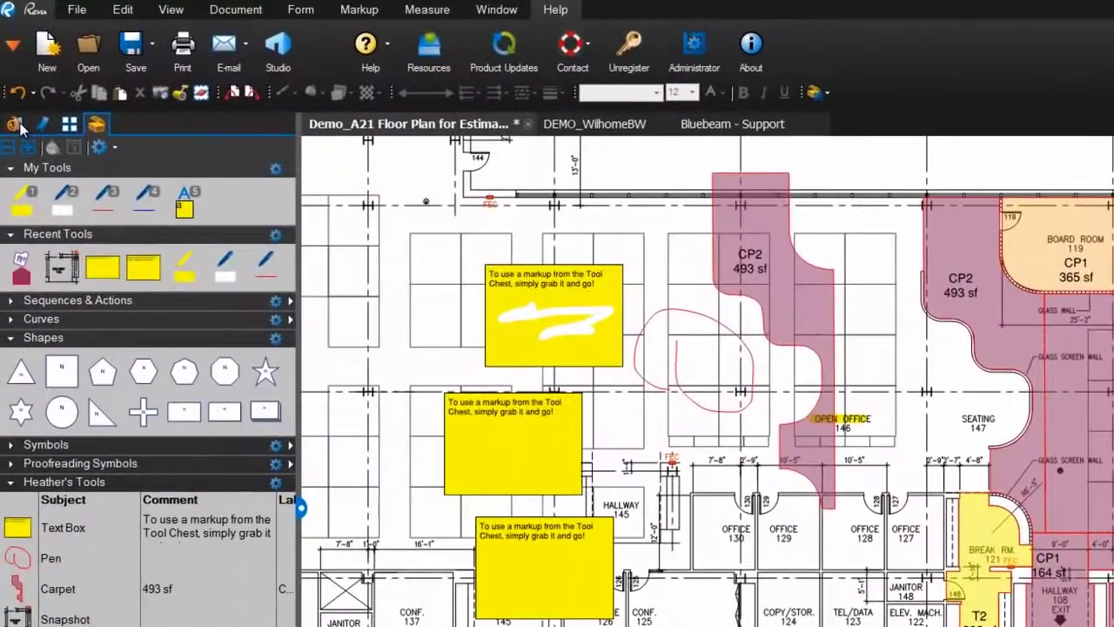
# - Import the Estimation tools.btx tool set into the Tool Chest and acknowledge the confirmation
pyautogui.click(20, 126)
pyautogui.click(117, 218)
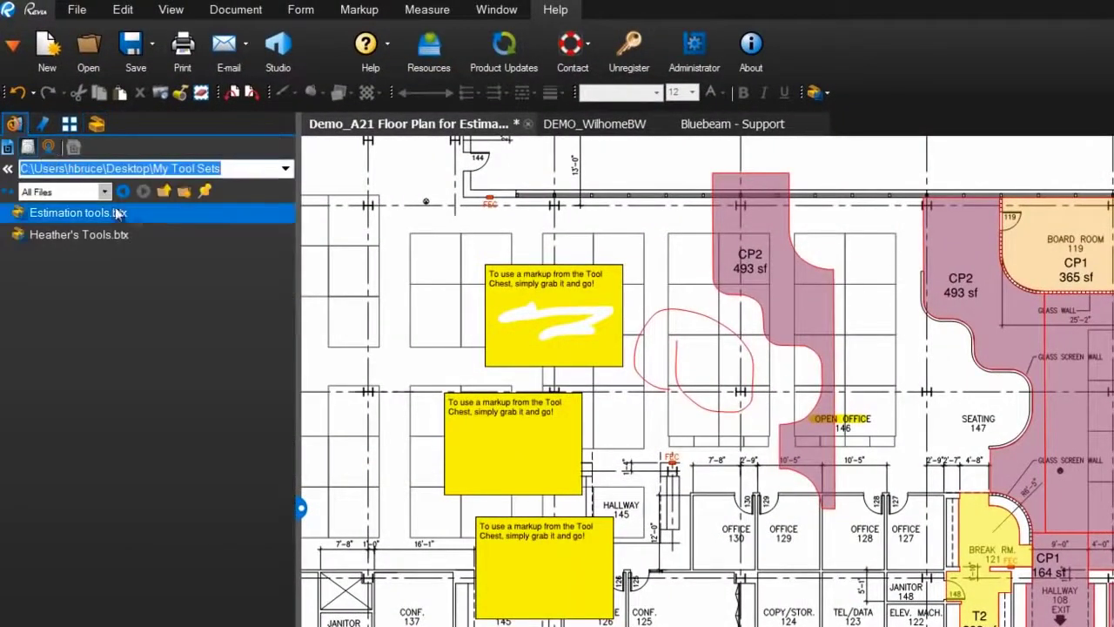
pyautogui.click(116, 237)
pyautogui.click(117, 214)
pyautogui.doubleClick(117, 214)
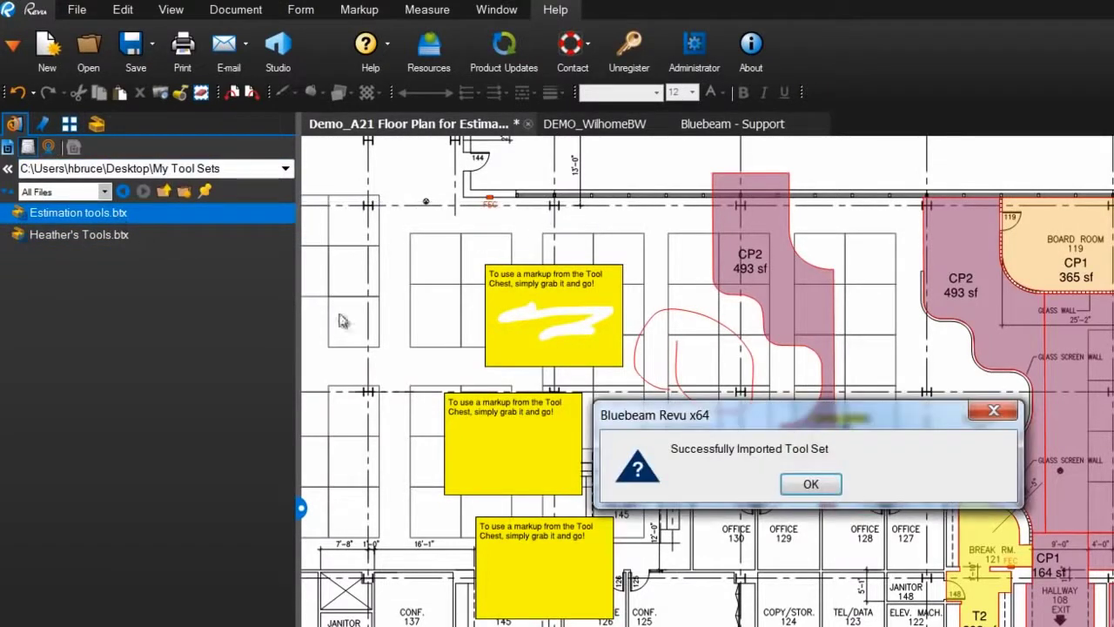
pyautogui.click(814, 485)
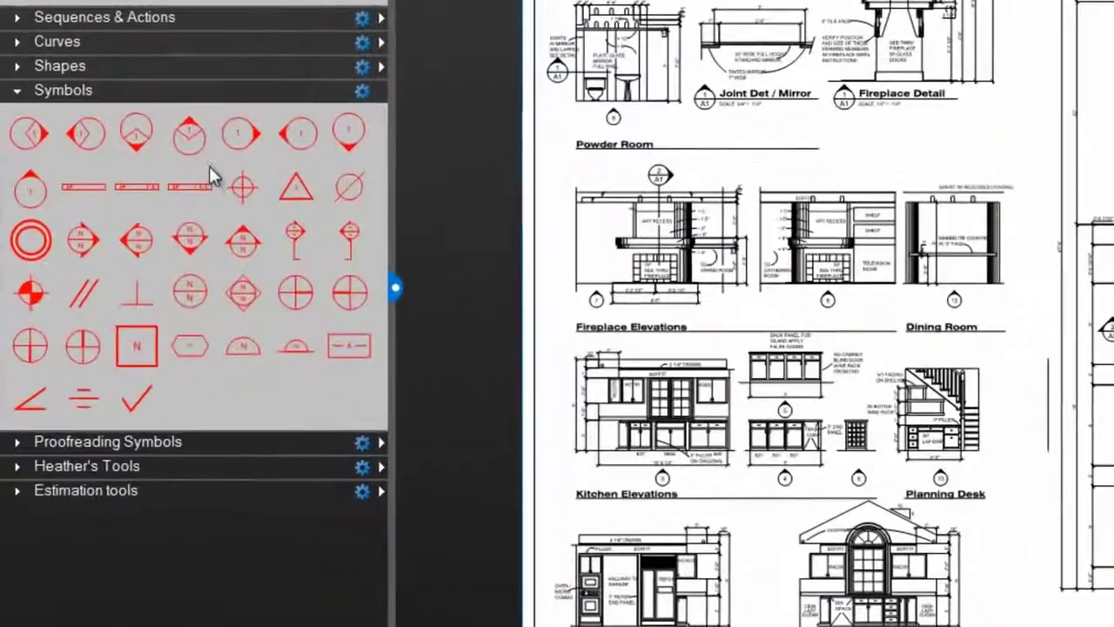
# - Define a Snapshot View action for the symbol targeting DEMO_WilhomeBW.pdf
pyautogui.rightClick(188, 147)
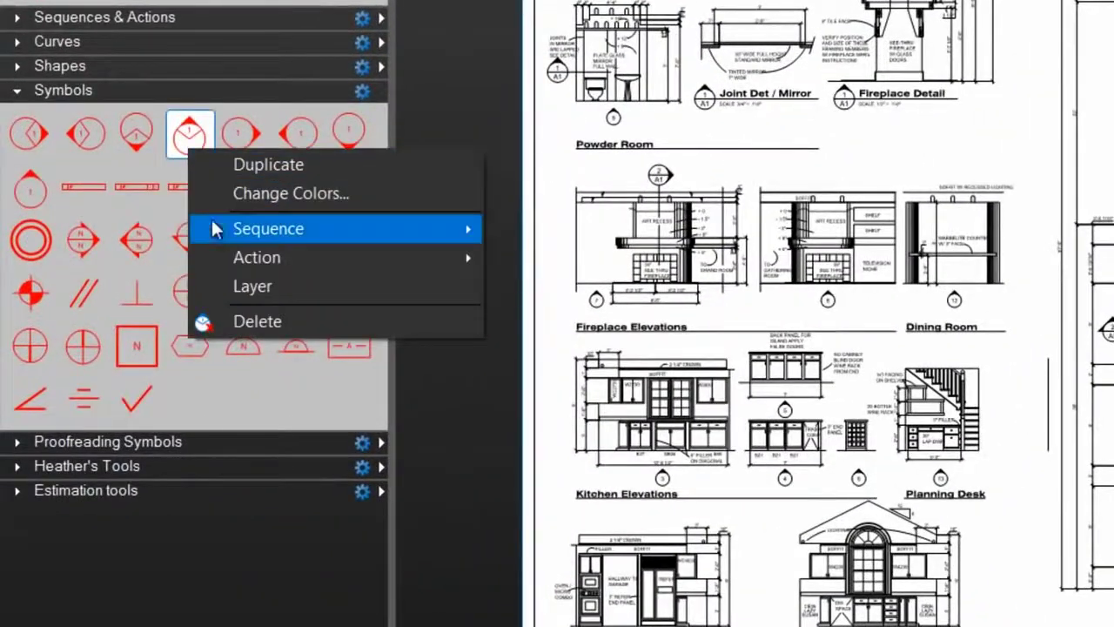
pyautogui.moveTo(220, 250)
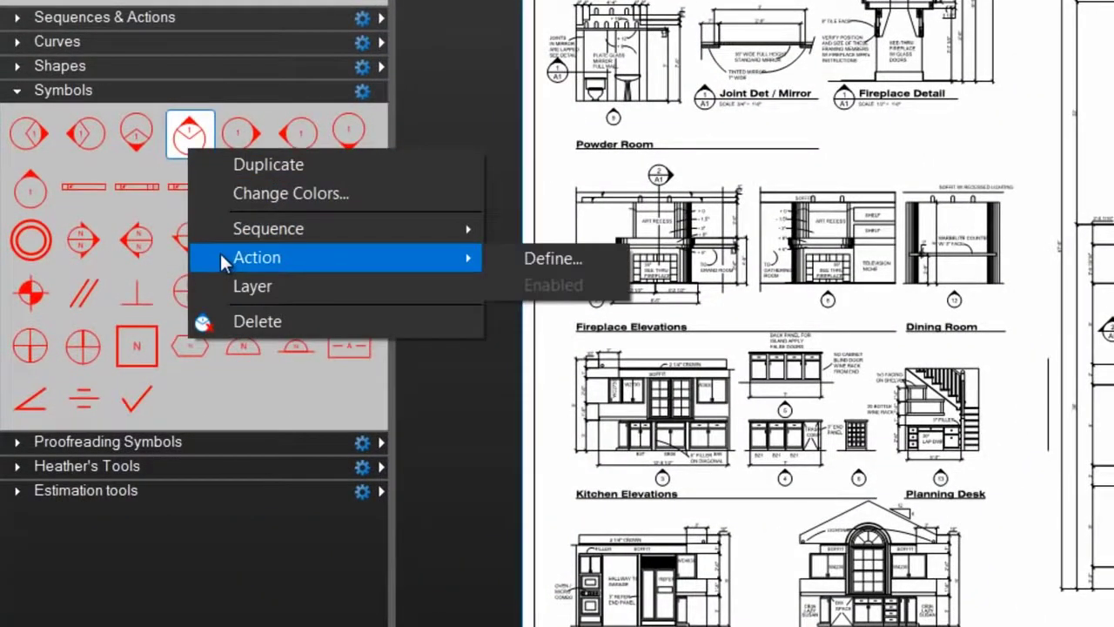
pyautogui.click(559, 260)
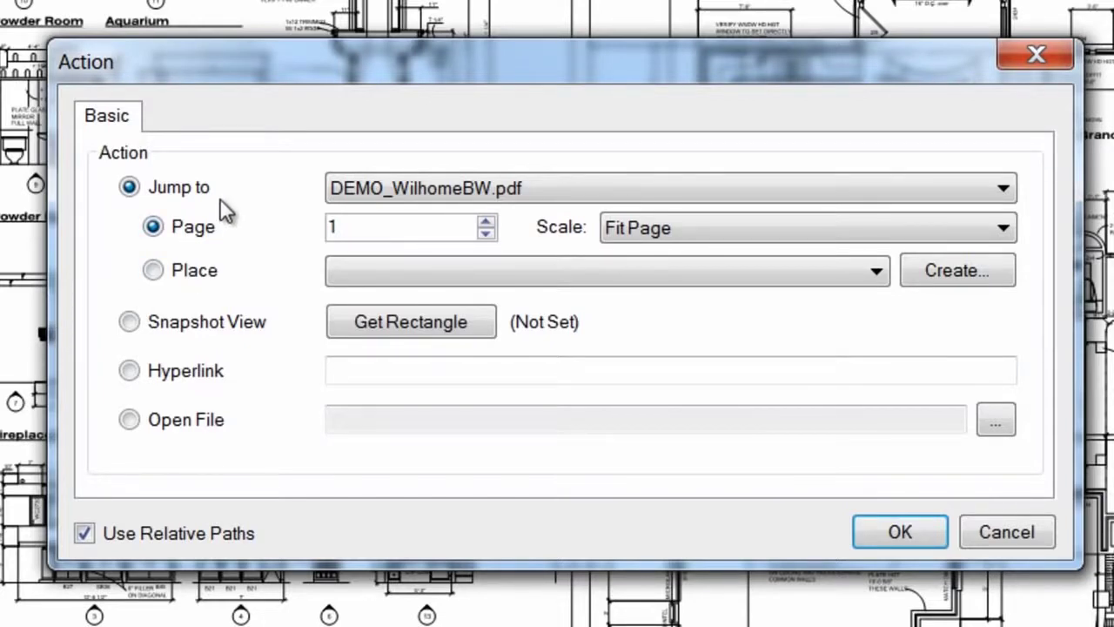
pyautogui.click(216, 281)
pyautogui.click(450, 187)
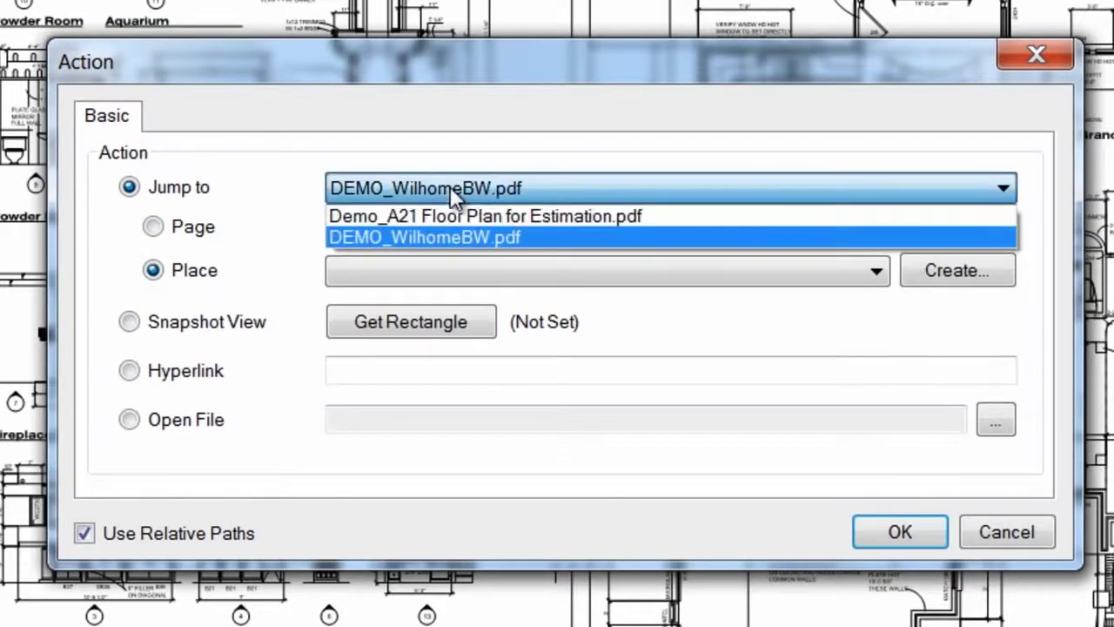
pyautogui.click(277, 202)
pyautogui.click(186, 325)
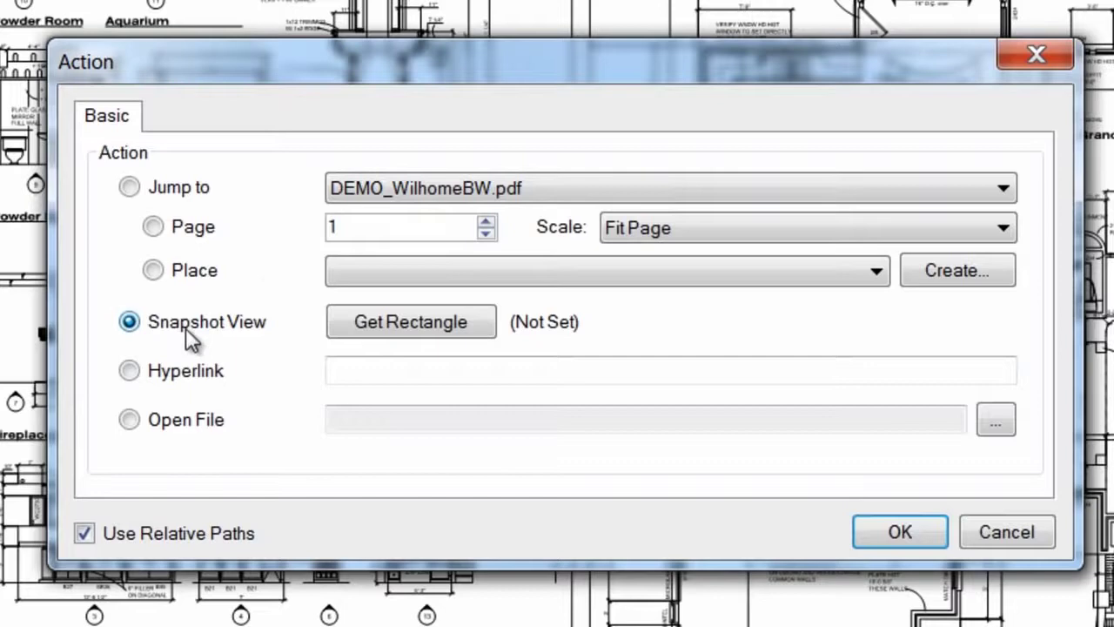
pyautogui.click(178, 376)
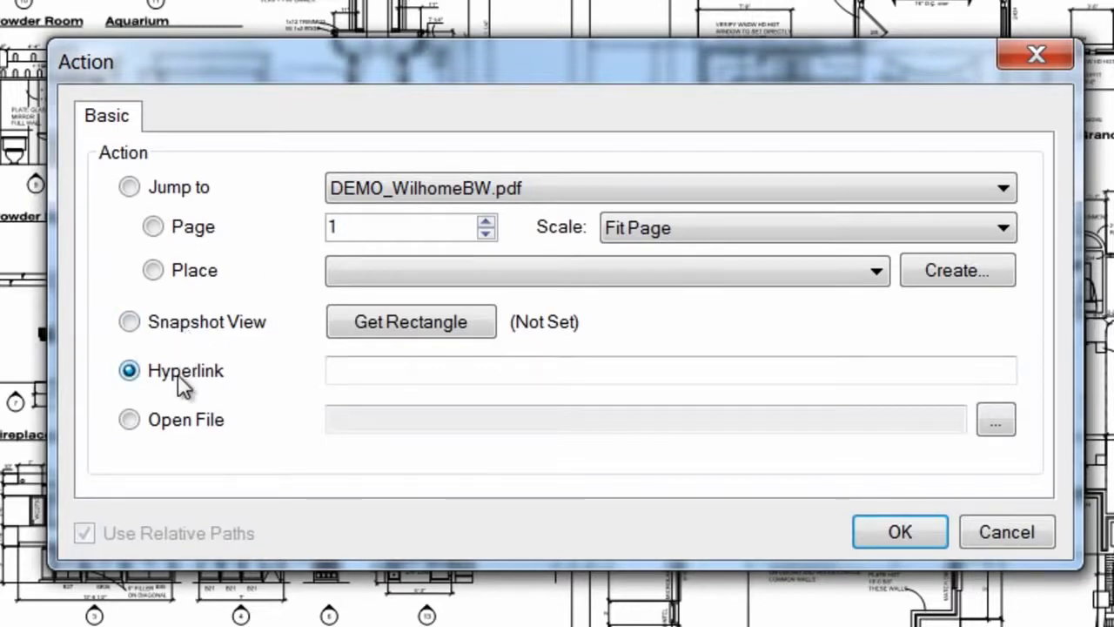
pyautogui.click(178, 427)
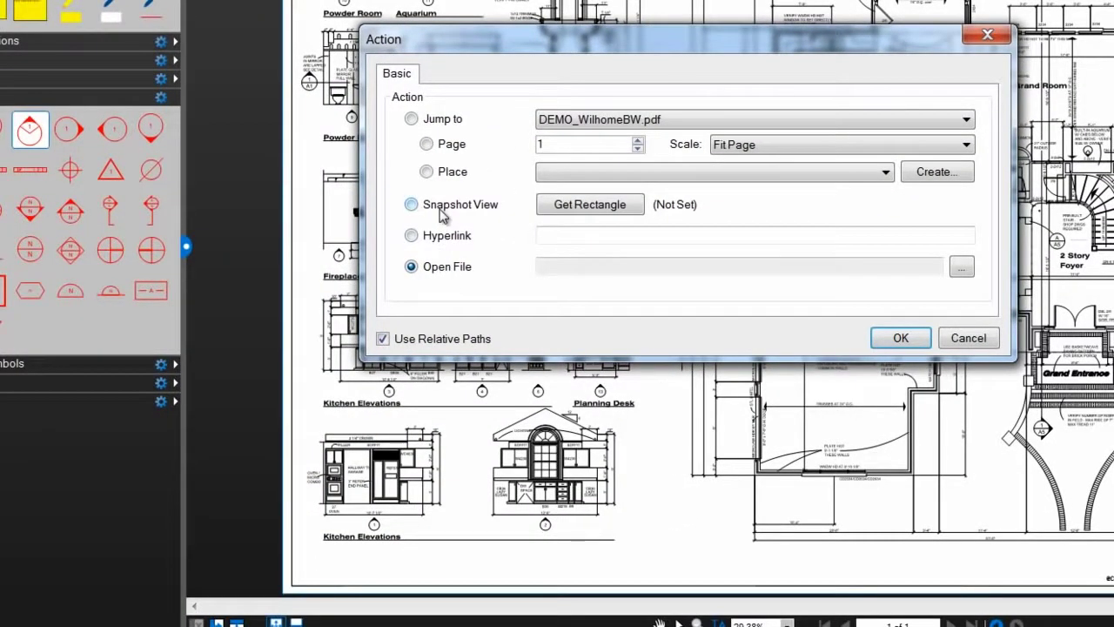
# - Capture the snapshot rectangle around the lower-left Kitchen Elevation on page 1
pyautogui.click(591, 207)
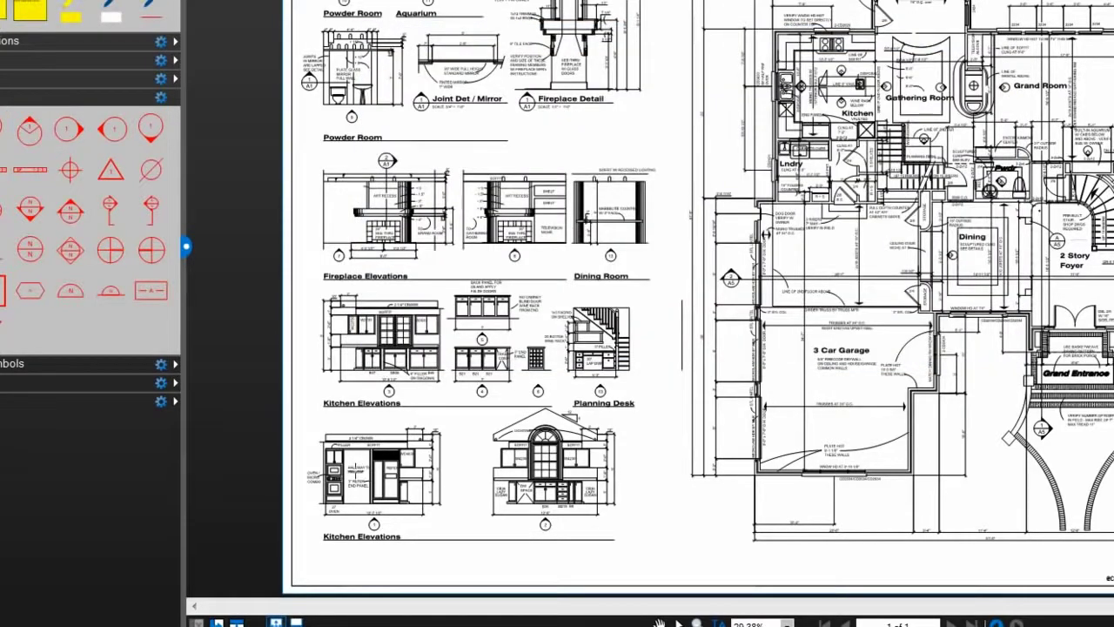
pyautogui.scroll(2, 352, 470)
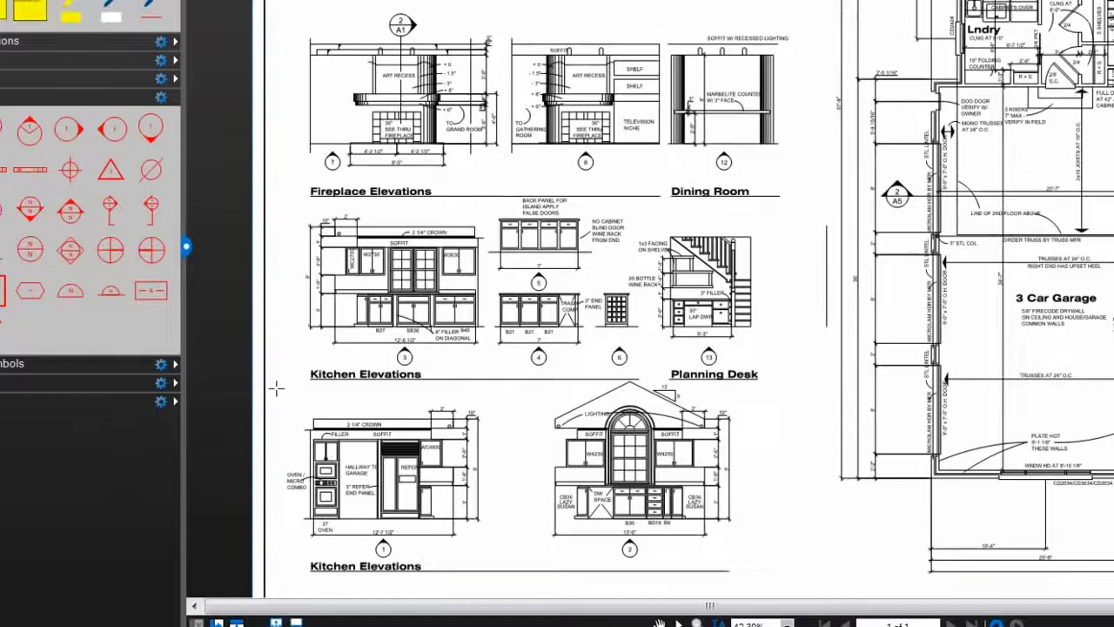
pyautogui.moveTo(275, 388); pyautogui.dragTo(500, 567)
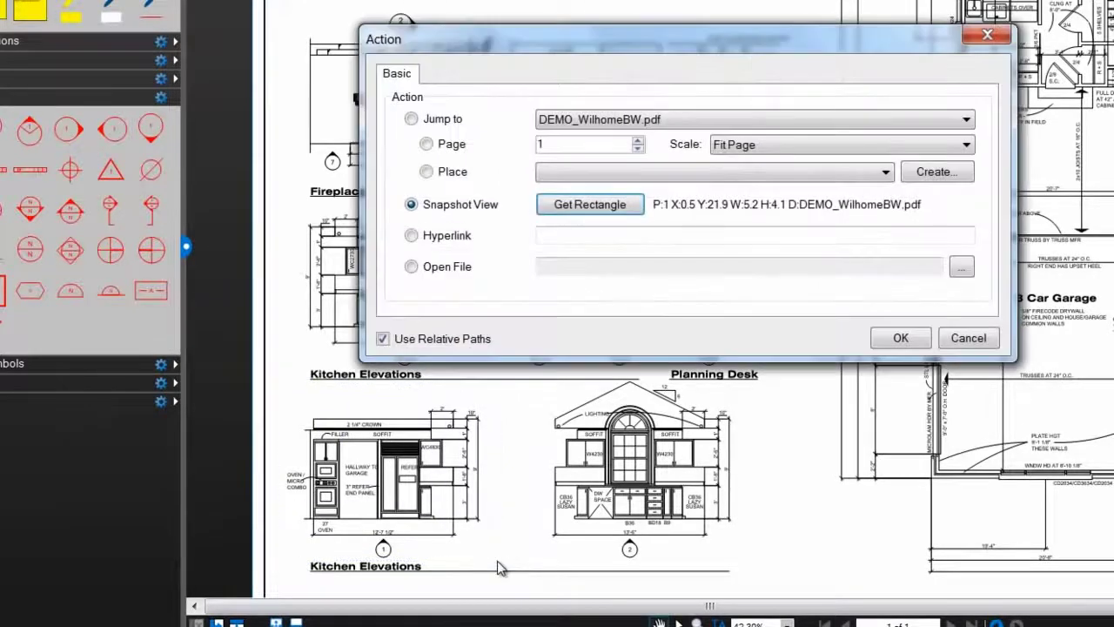
# - Place the linked red callout symbol beside the kitchen and test its snapshot link
pyautogui.click(887, 341)
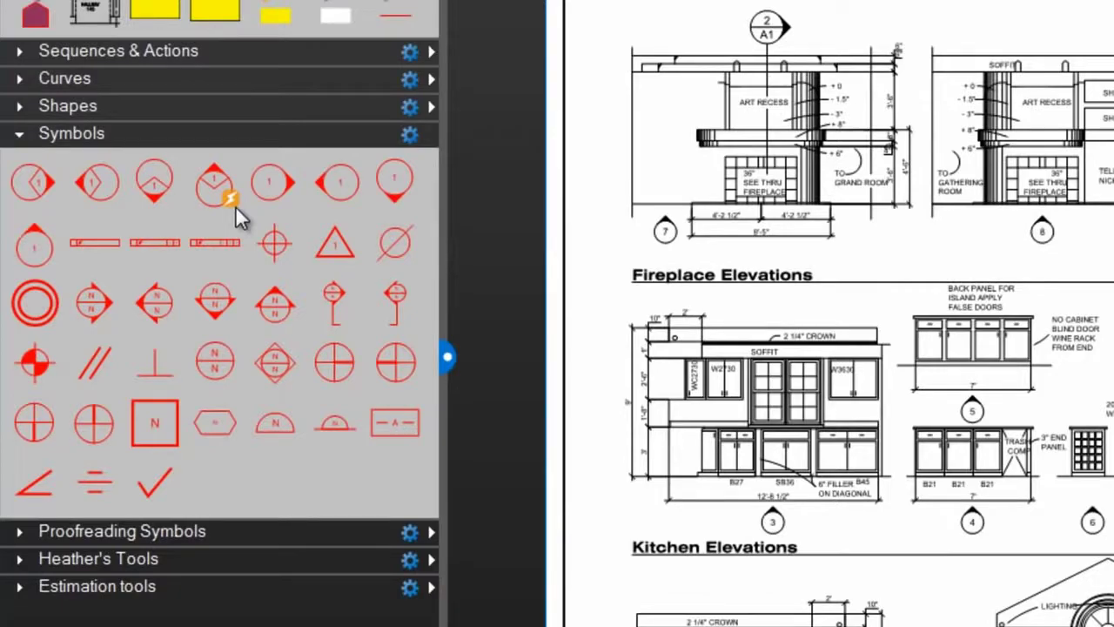
pyautogui.scroll(4, 757, 239)
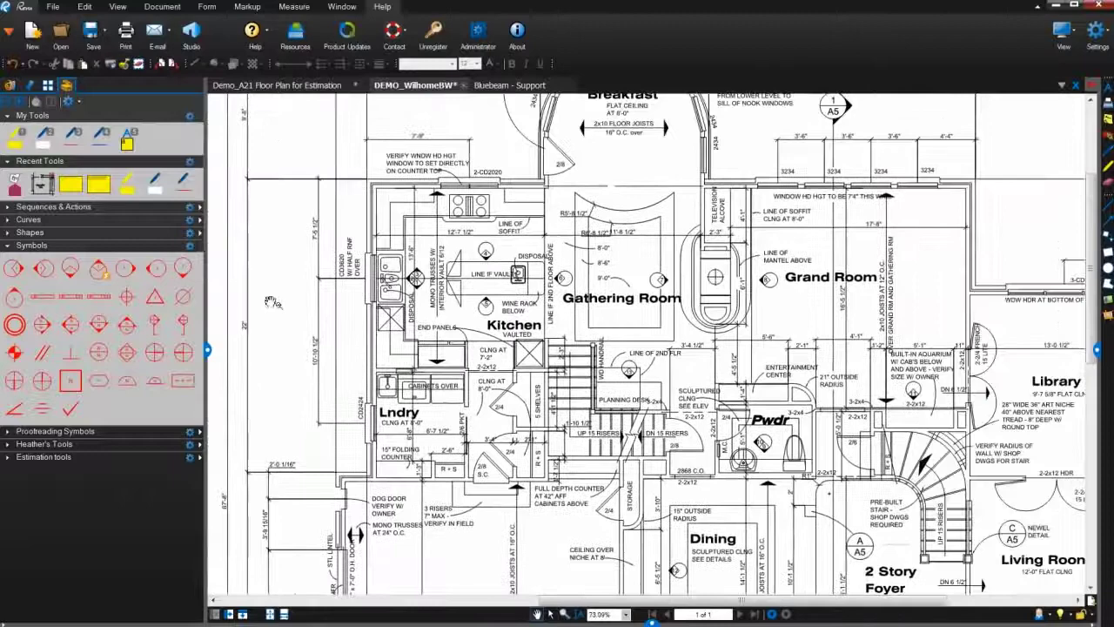
pyautogui.click(98, 269)
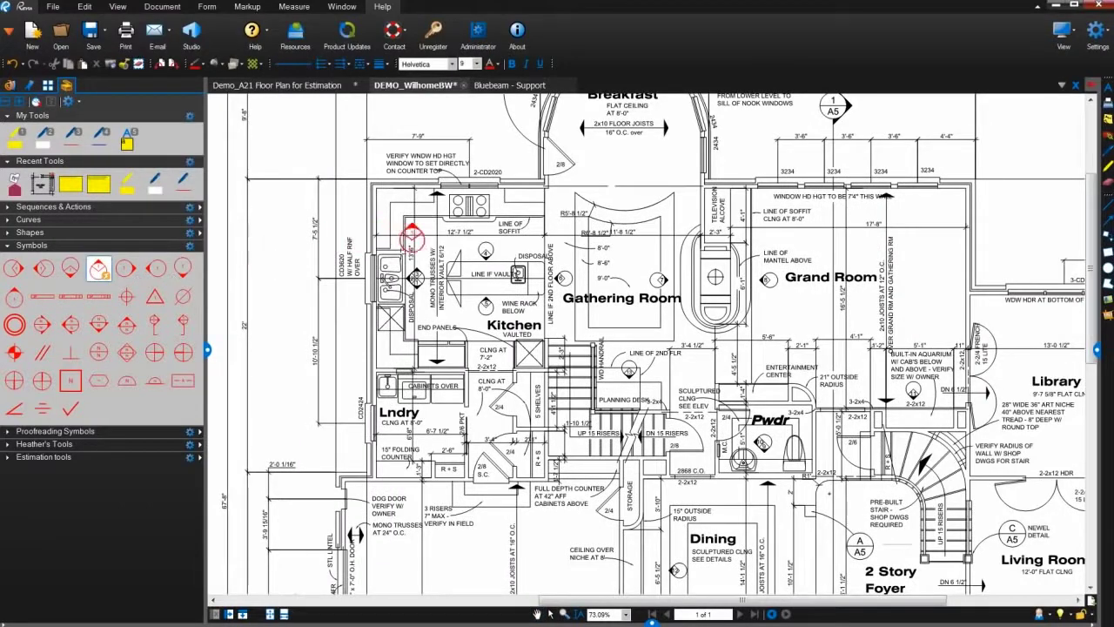
pyautogui.click(429, 236)
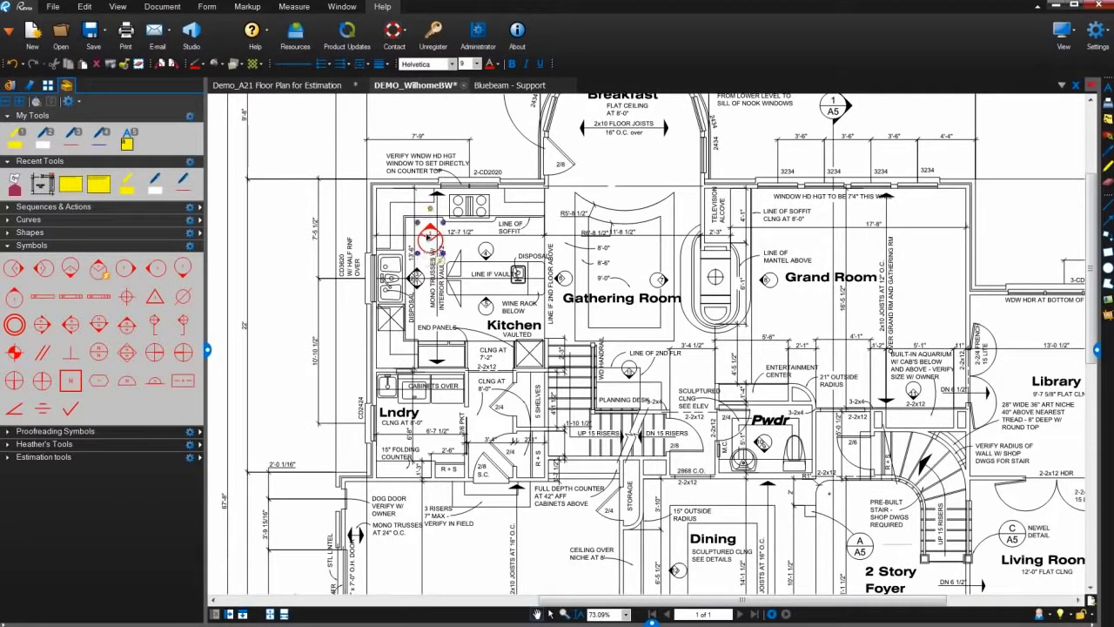
pyautogui.scroll(7, 426, 228)
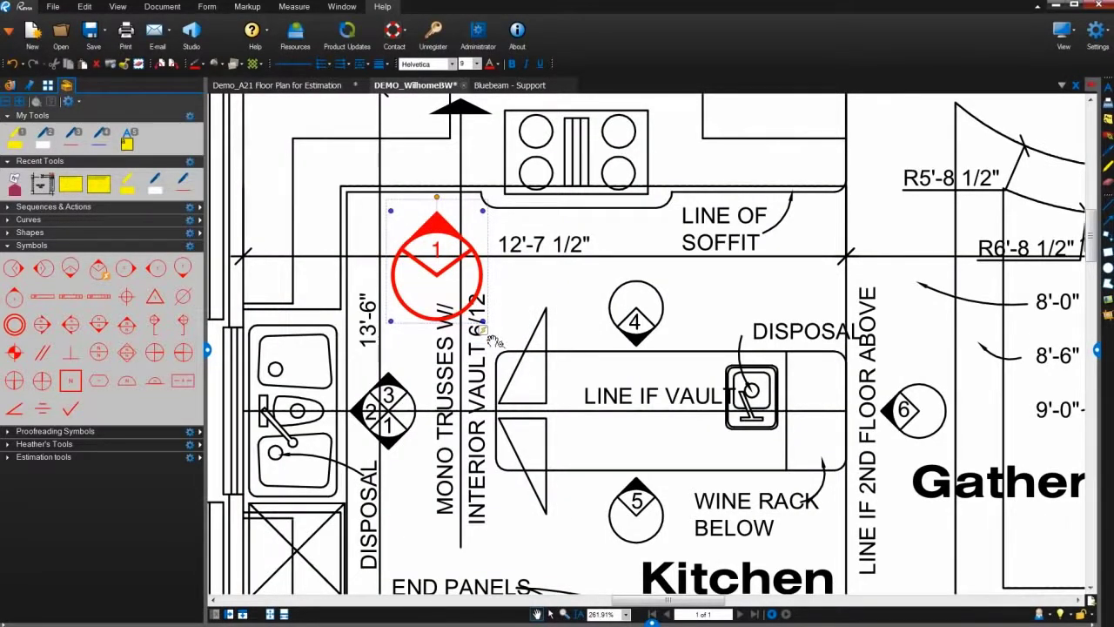
pyautogui.click(488, 336)
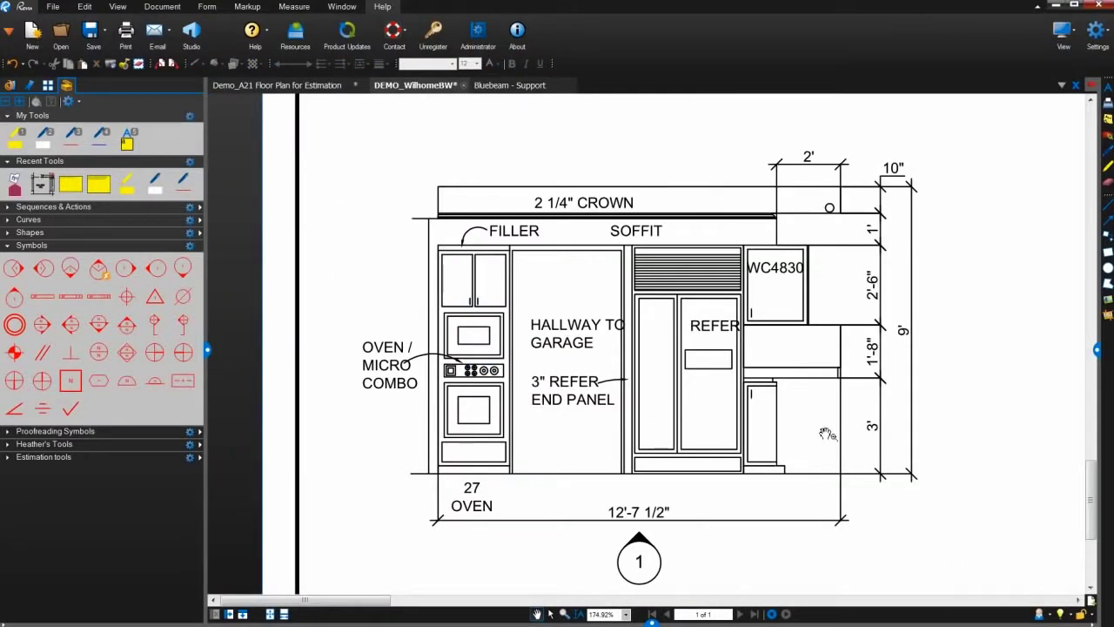
pyautogui.click(772, 614)
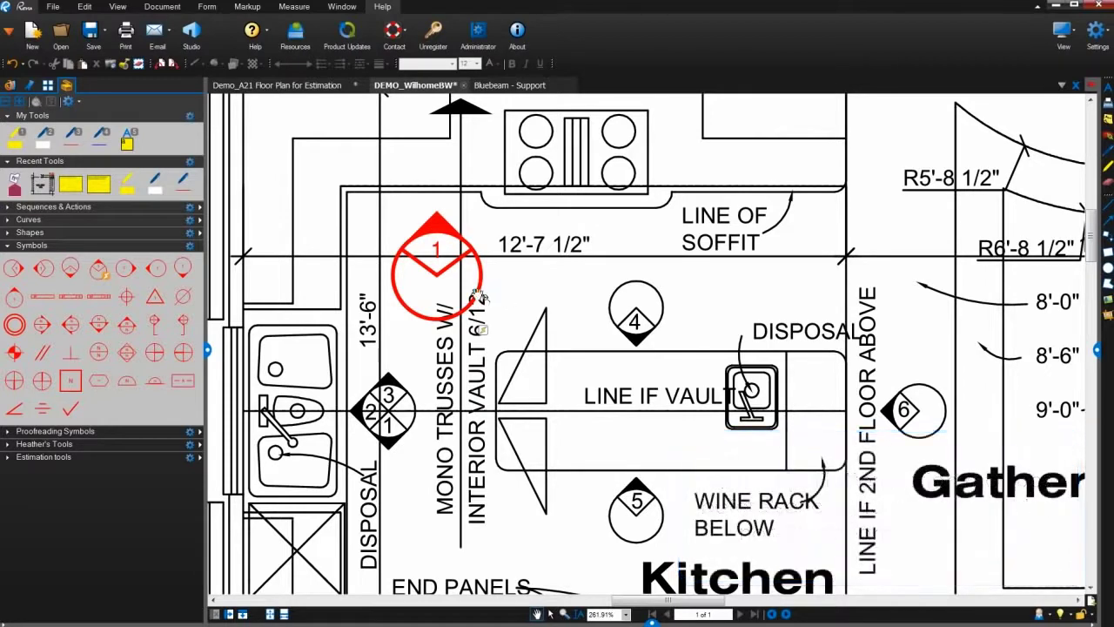
# - Flatten the red callout into the plan and scroll down to the Kitchen Elevations
pyautogui.click(438, 277)
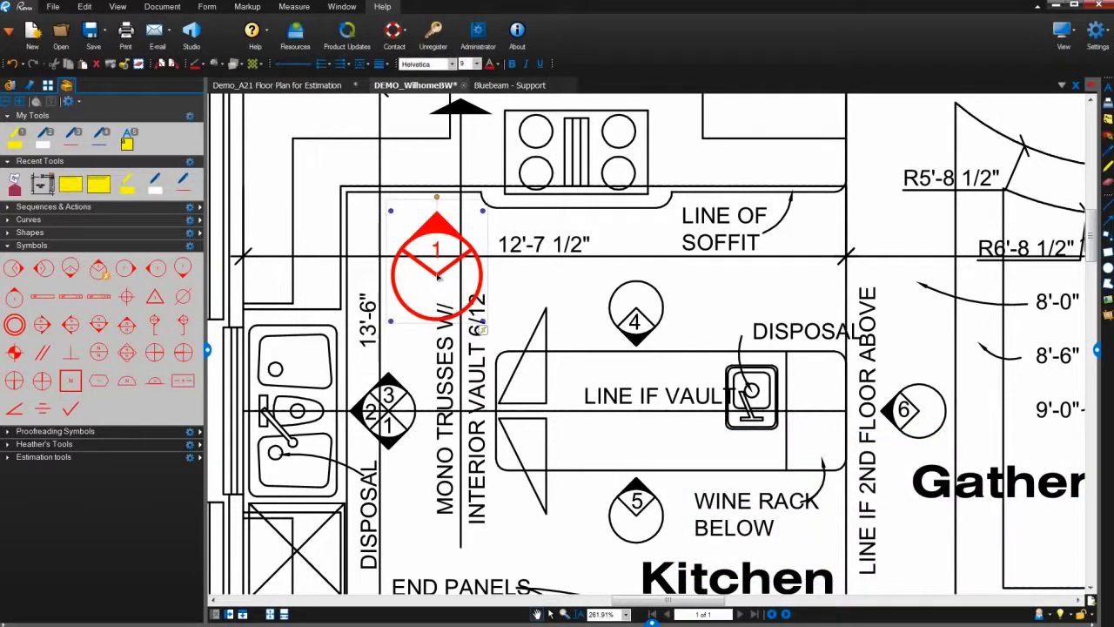
pyautogui.rightClick(439, 277)
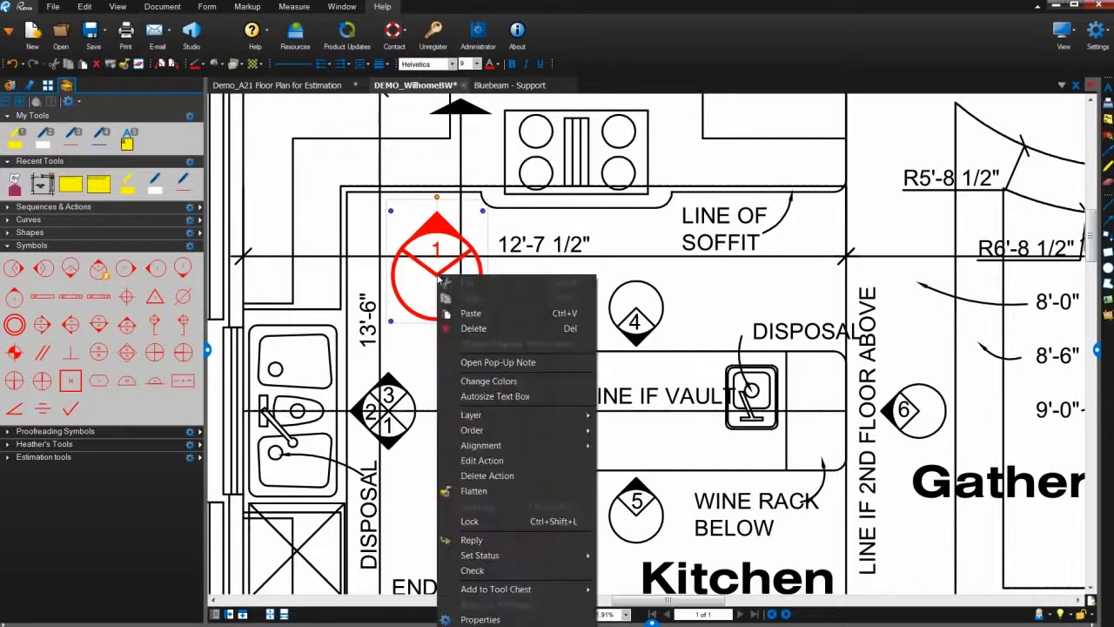
pyautogui.click(499, 493)
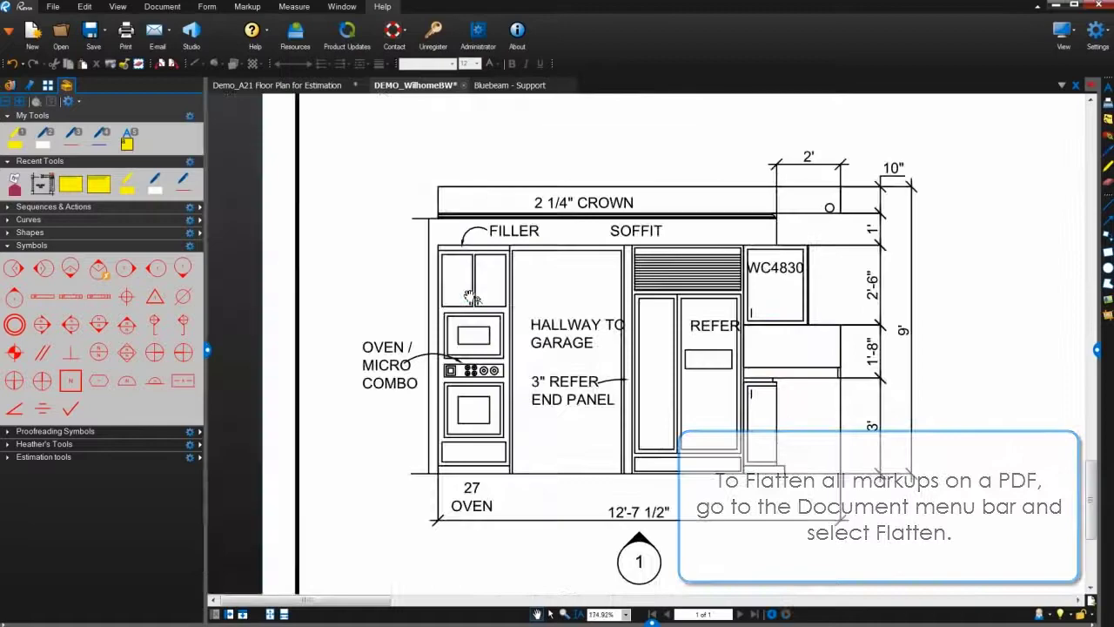
pyautogui.scroll(-5, 470, 296)
pyautogui.scroll(-1, 470, 296)
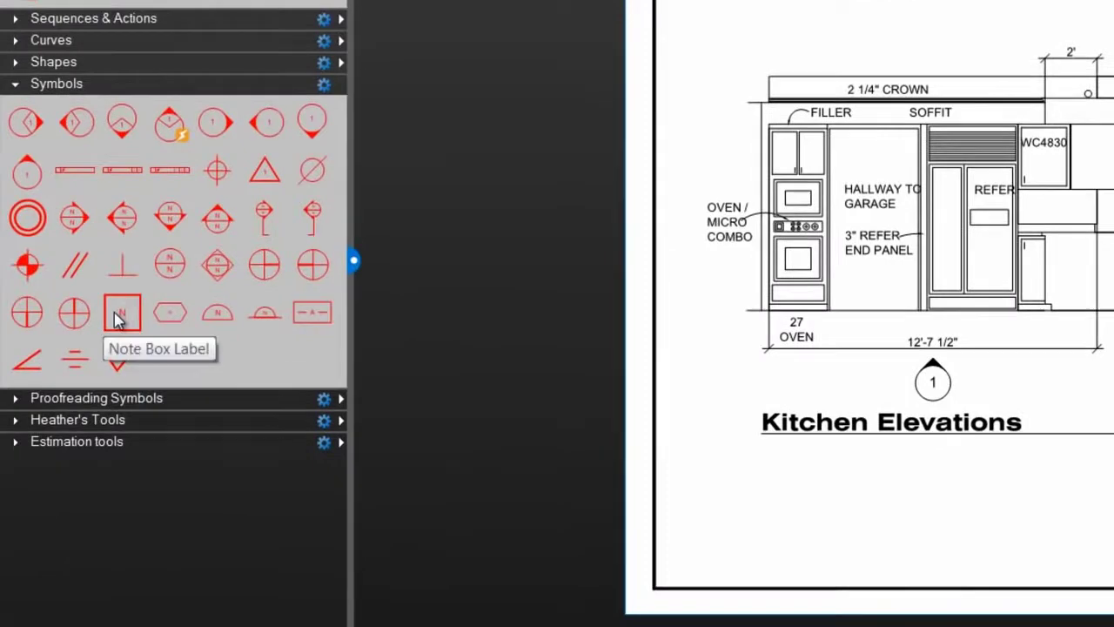
# - Set the Note Box Label sequence to style 1, 2, 3, start 1, increment 1, reset per Document
pyautogui.rightClick(68, 385)
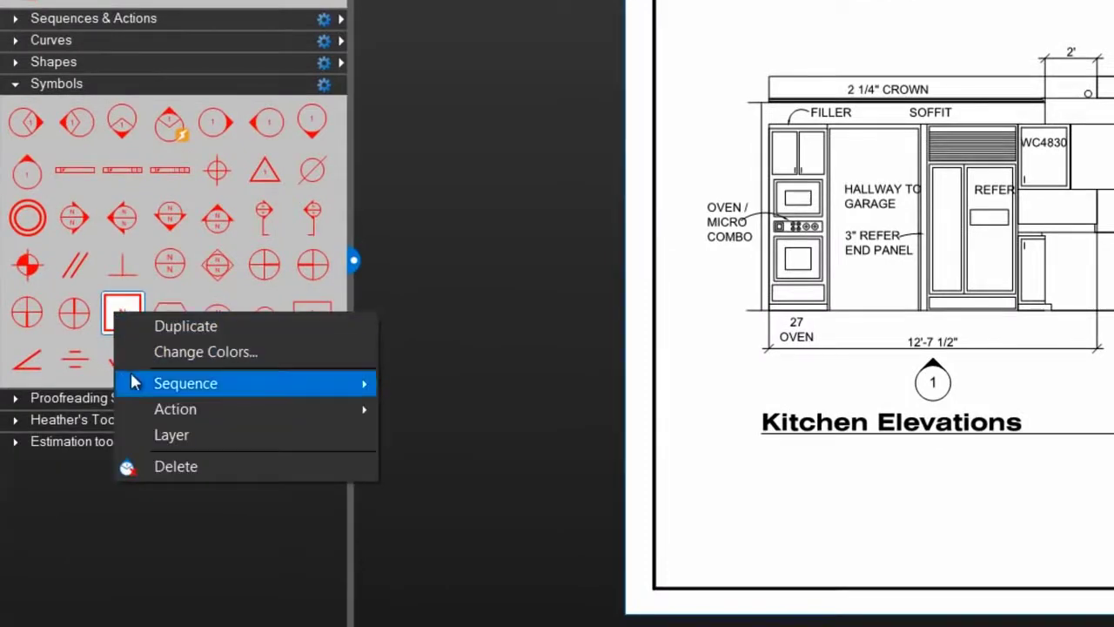
pyautogui.moveTo(134, 383)
pyautogui.click(457, 384)
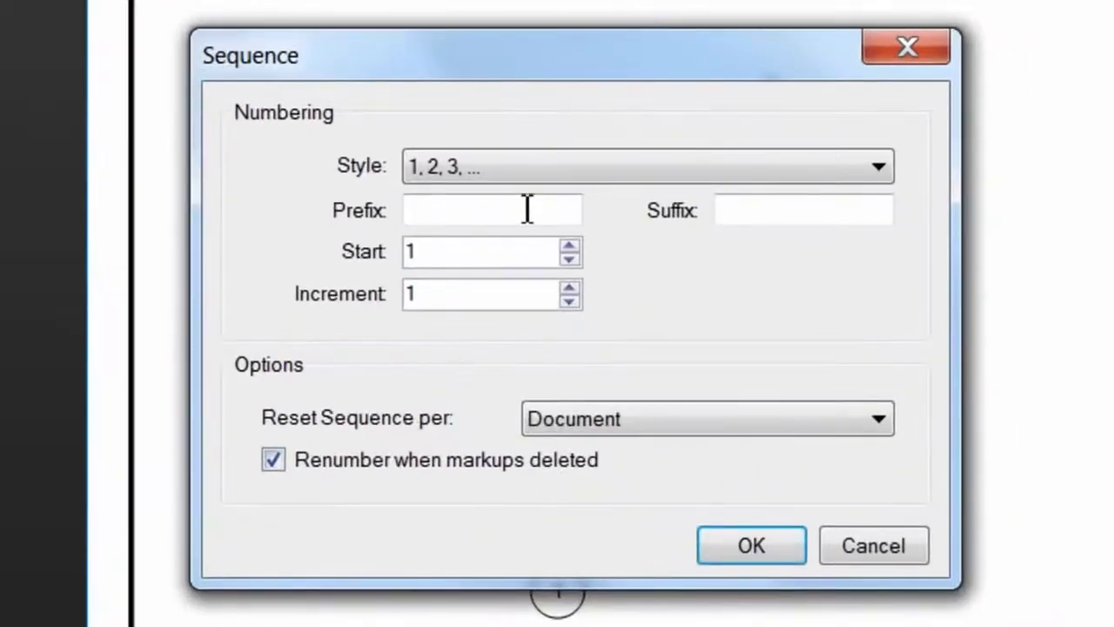
pyautogui.click(529, 172)
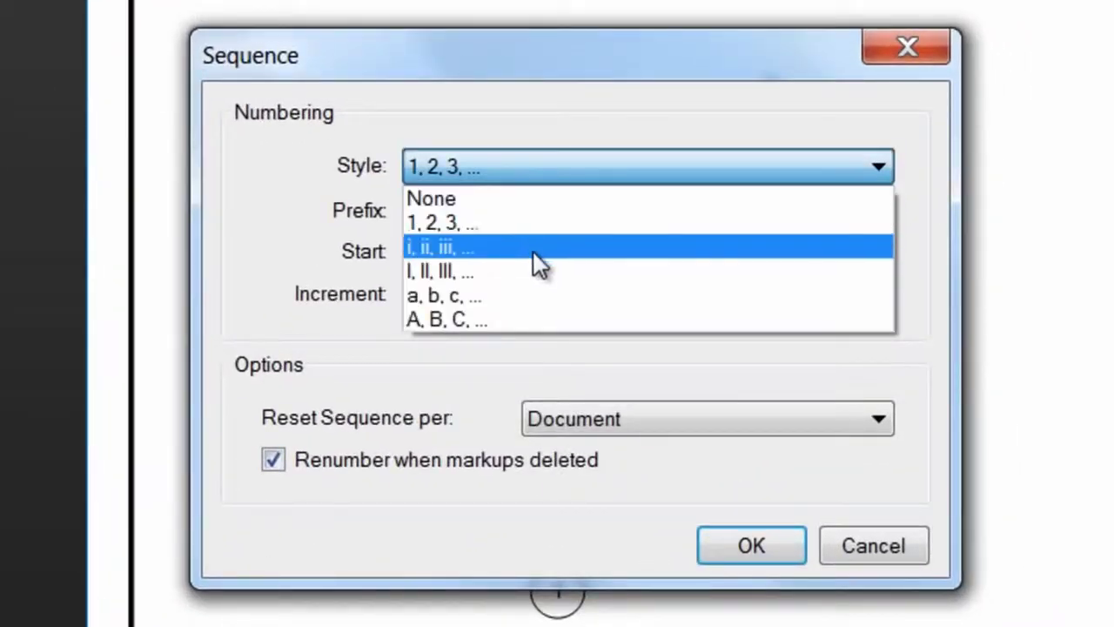
pyautogui.click(562, 343)
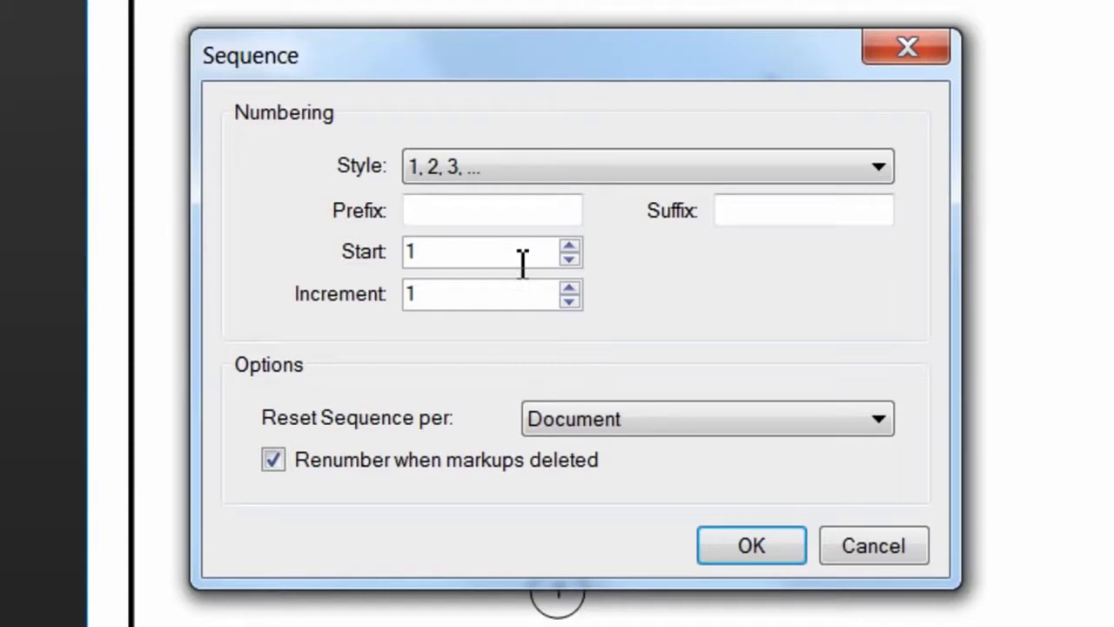
pyautogui.click(578, 289)
pyautogui.click(578, 290)
pyautogui.click(574, 303)
pyautogui.click(574, 303)
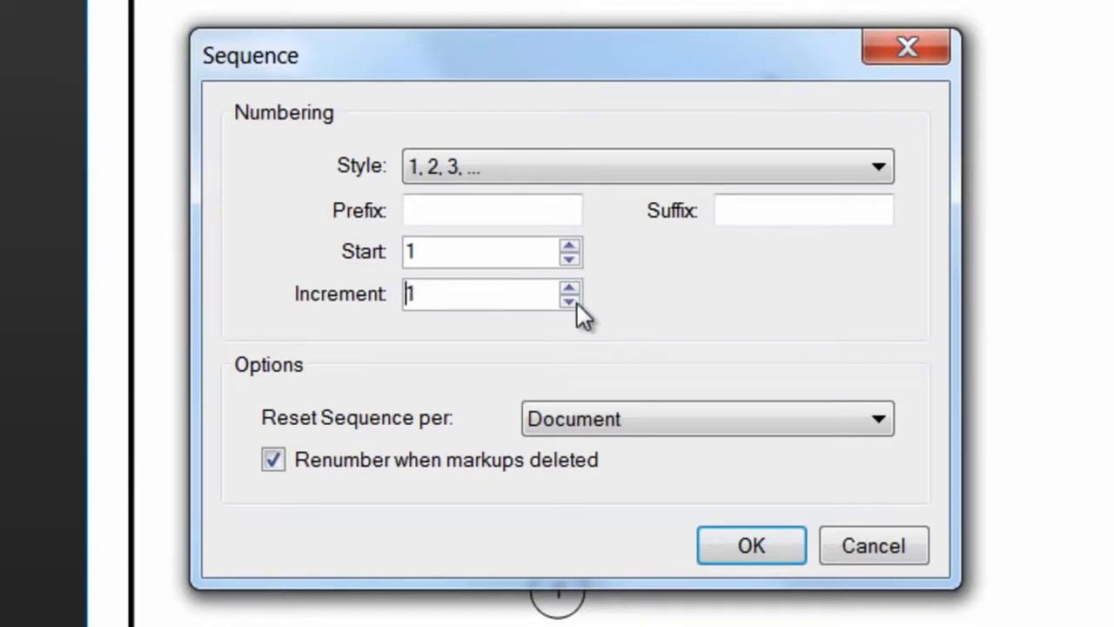
pyautogui.click(695, 428)
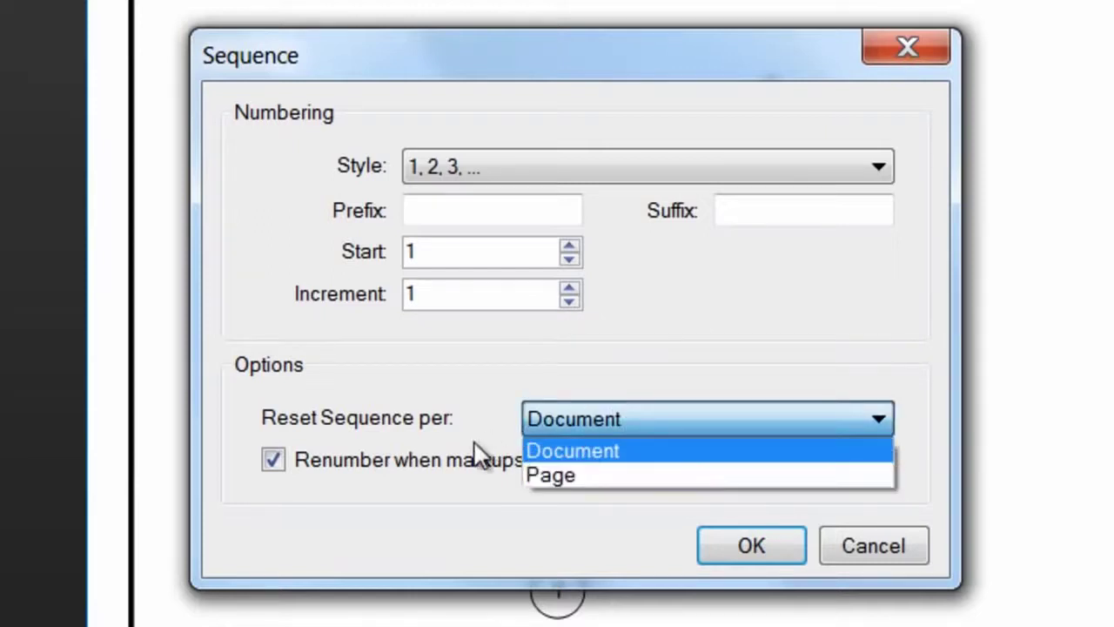
pyautogui.click(460, 477)
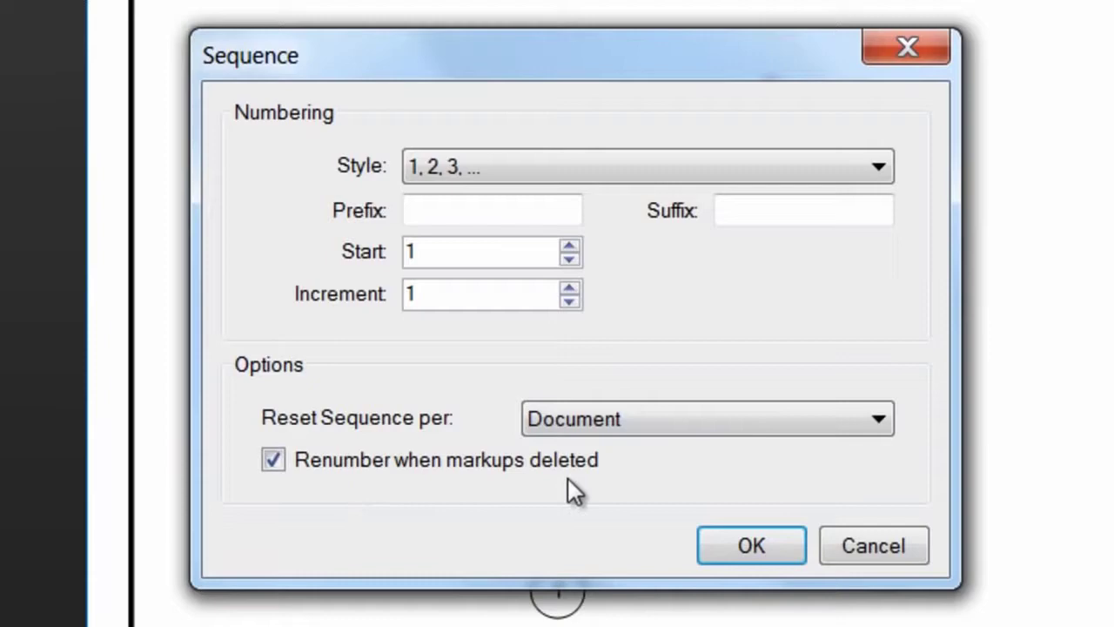
pyautogui.click(744, 544)
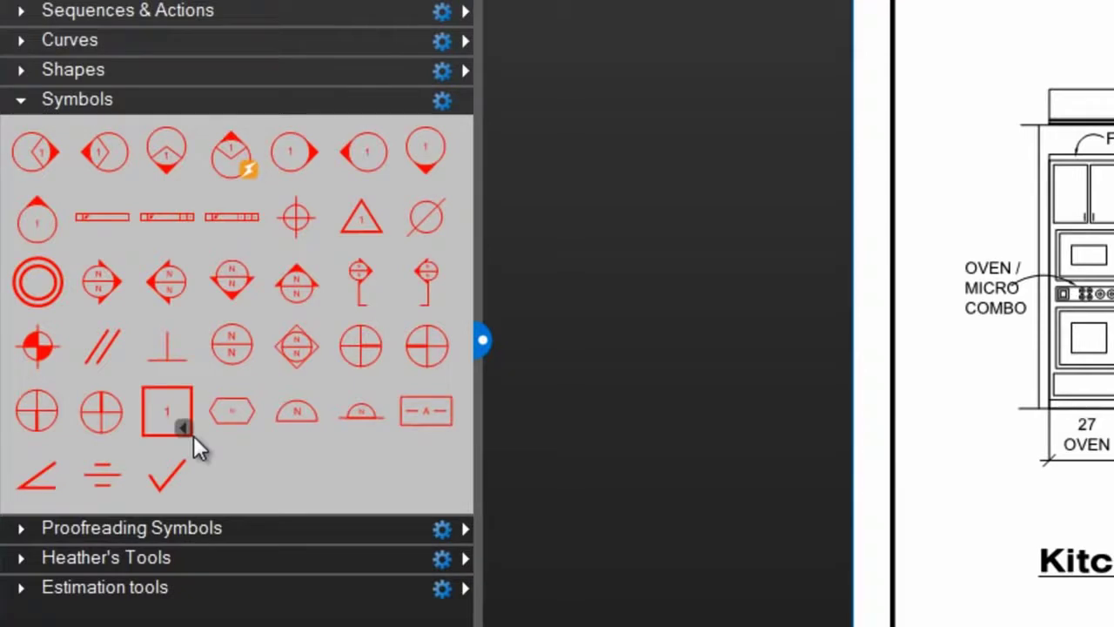
# - Place numbered boxes in a column right of the left elevation, then drag box 5 off the page
pyautogui.click(191, 432)
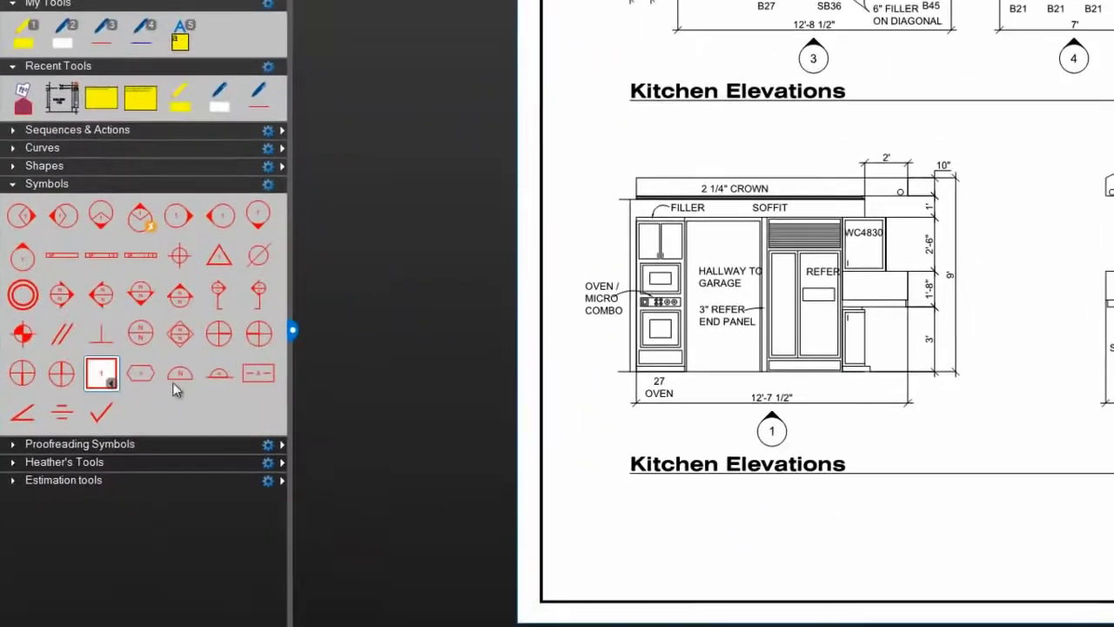
pyautogui.click(1017, 176)
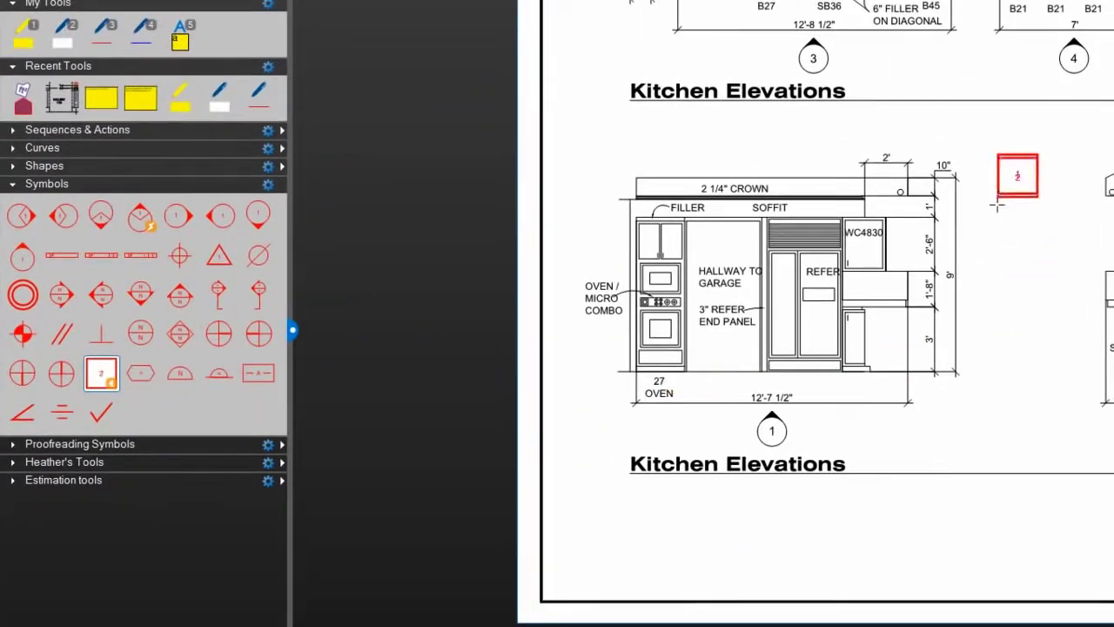
pyautogui.click(997, 256)
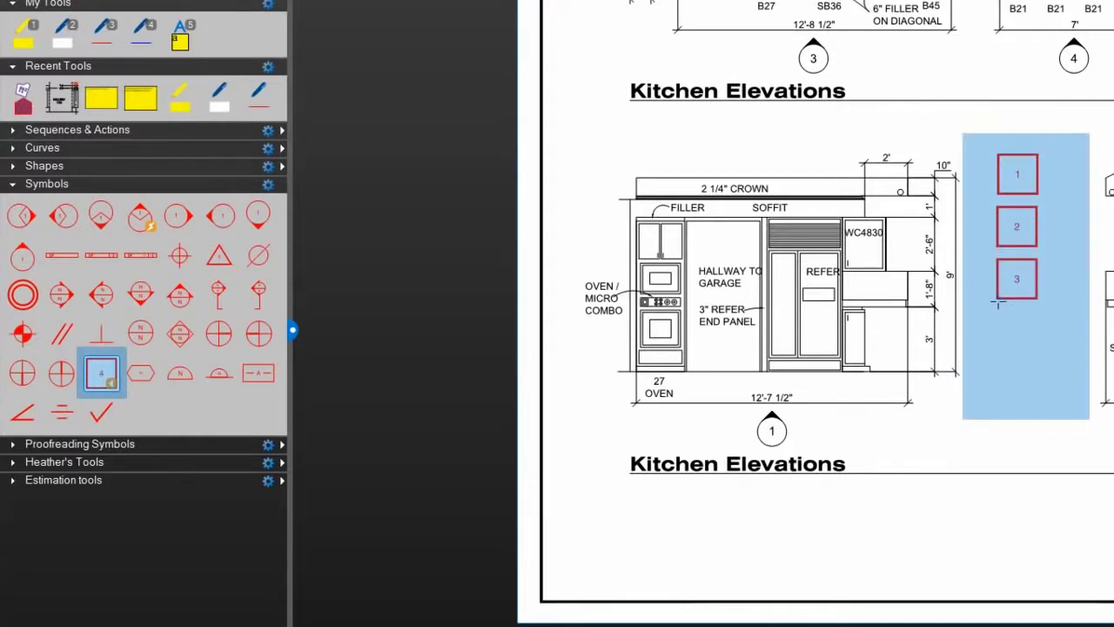
pyautogui.click(999, 357)
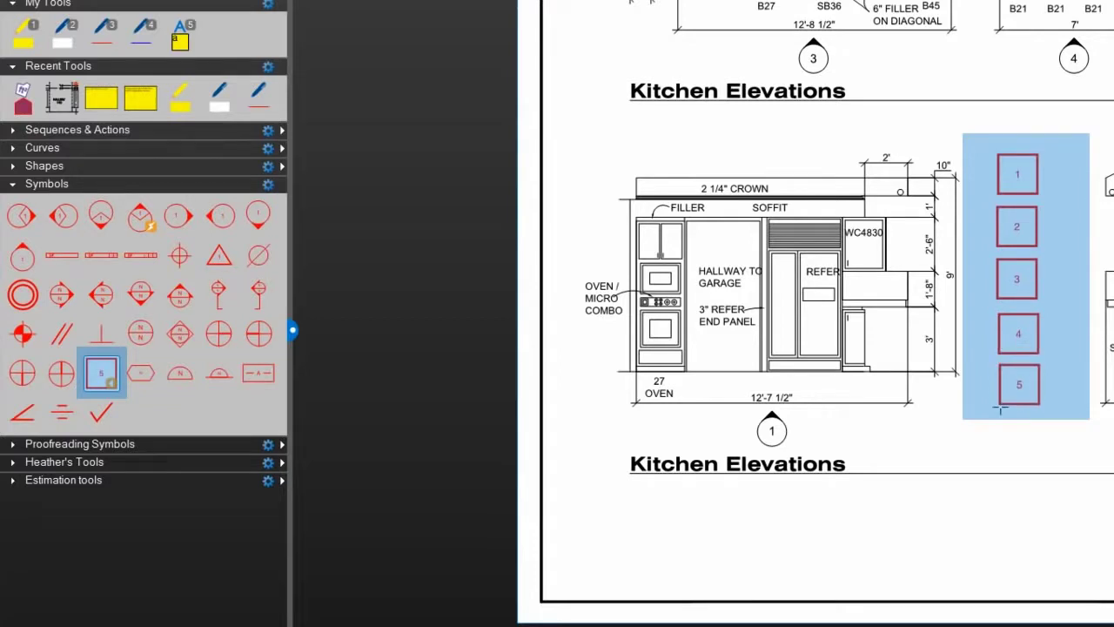
pyautogui.click(1000, 406)
pyautogui.press('Escape')
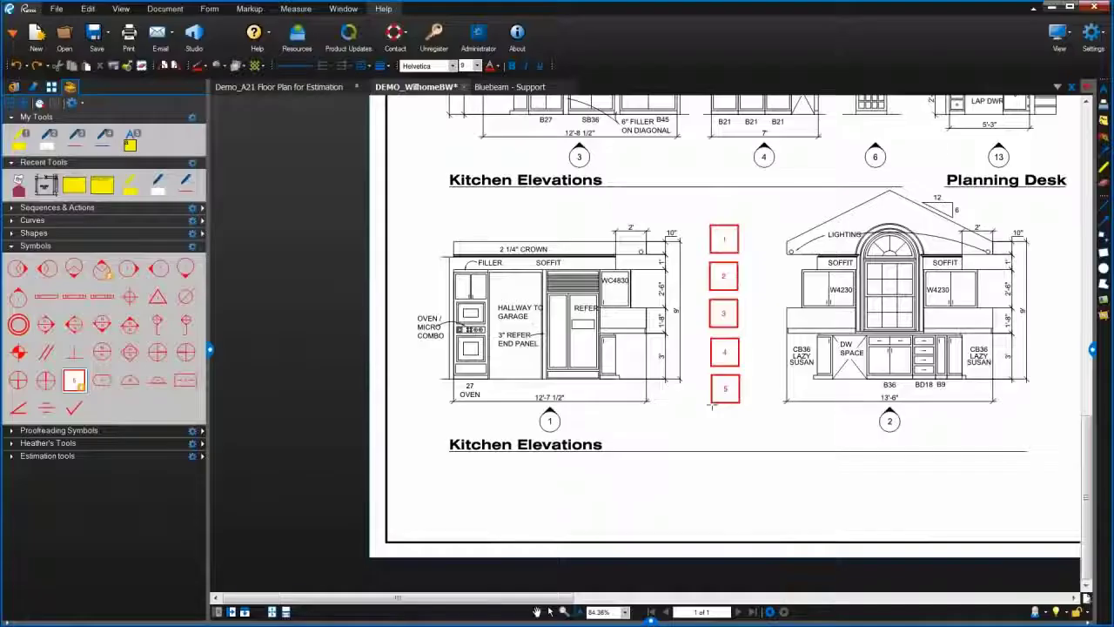
pyautogui.moveTo(1015, 387); pyautogui.dragTo(203, 381)
# - Add a row of numbered boxes, starting at 5, above the Kitchen Elevations title
pyautogui.click(130, 379)
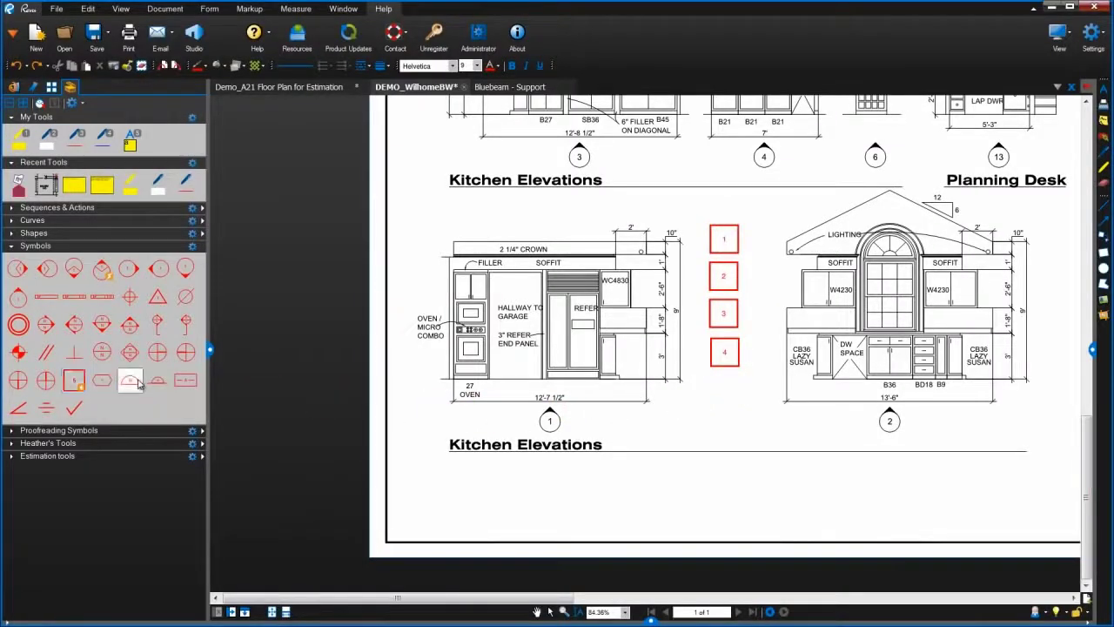
pyautogui.press('Escape')
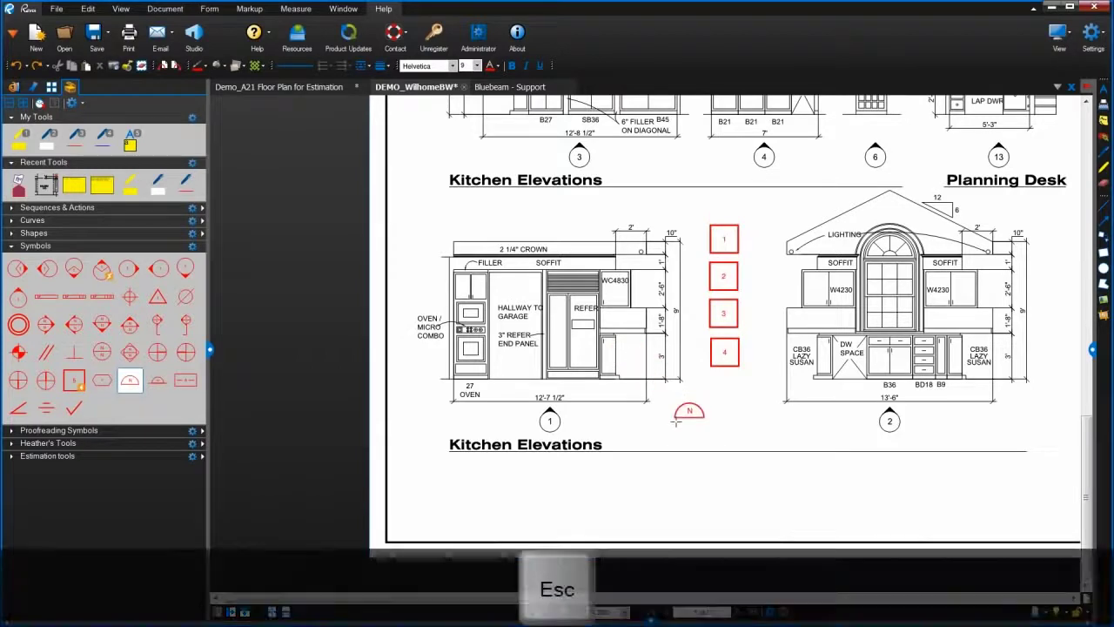
pyautogui.click(74, 379)
pyautogui.click(573, 426)
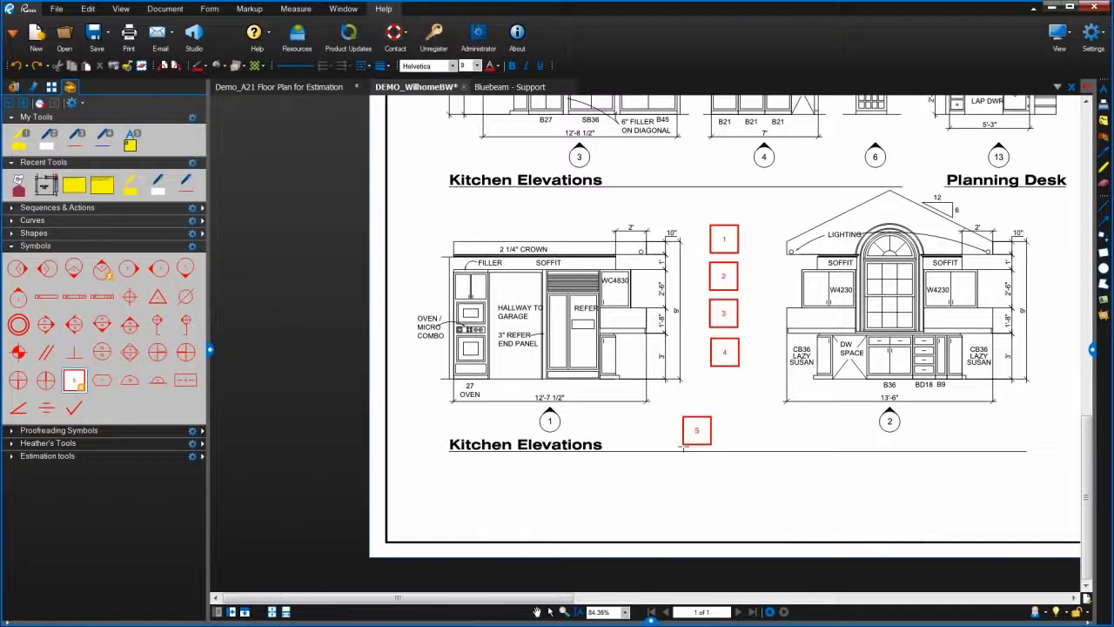
pyautogui.click(695, 424)
pyautogui.click(750, 430)
pyautogui.click(800, 449)
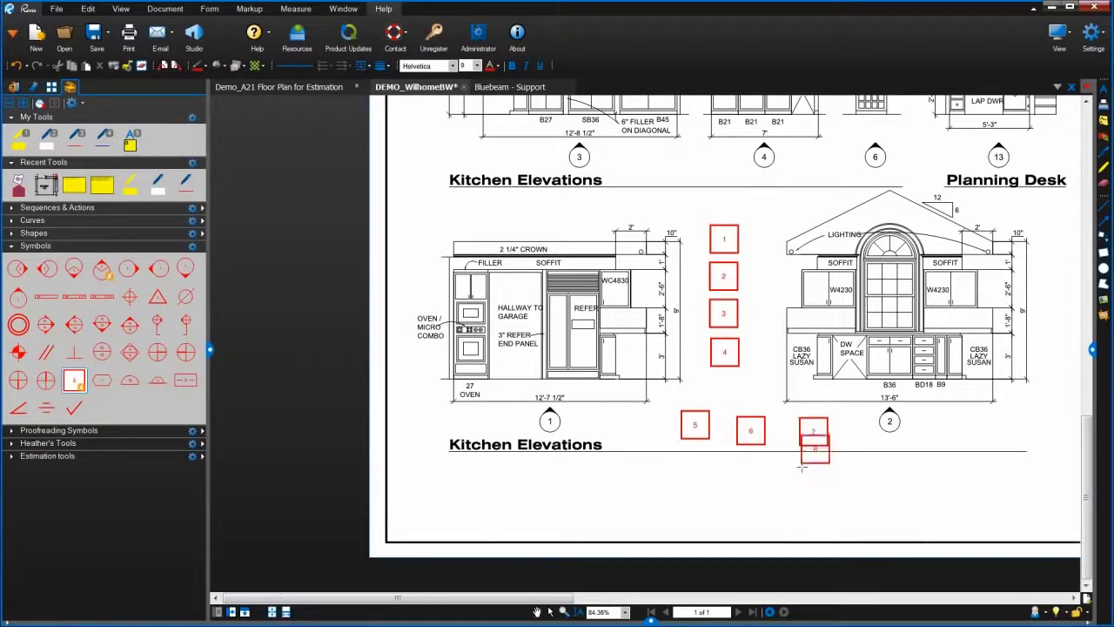
pyautogui.press('Escape')
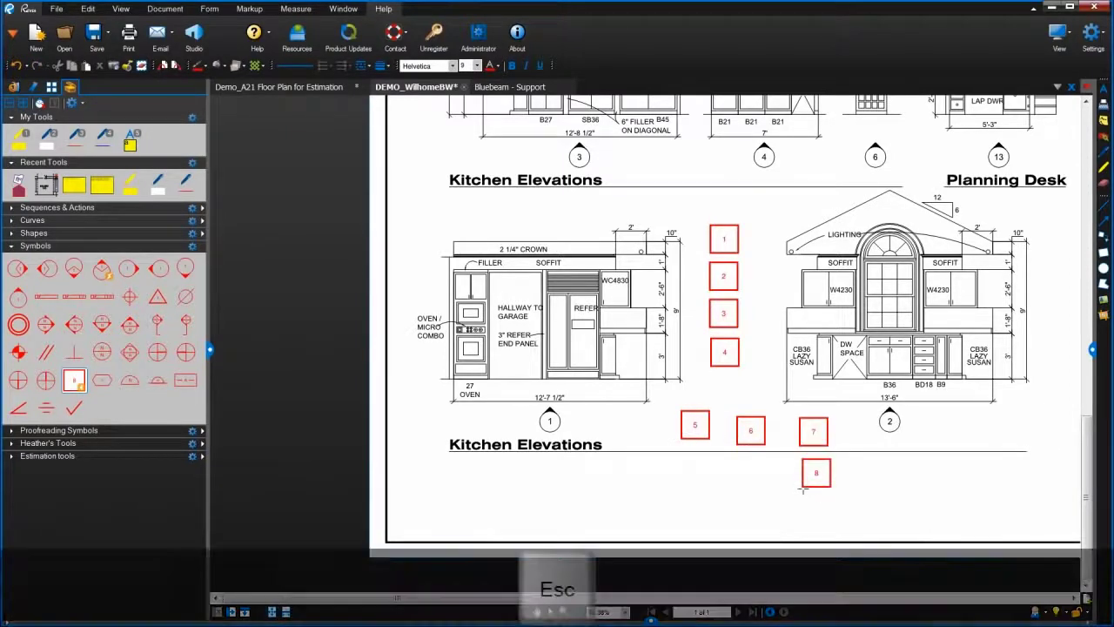